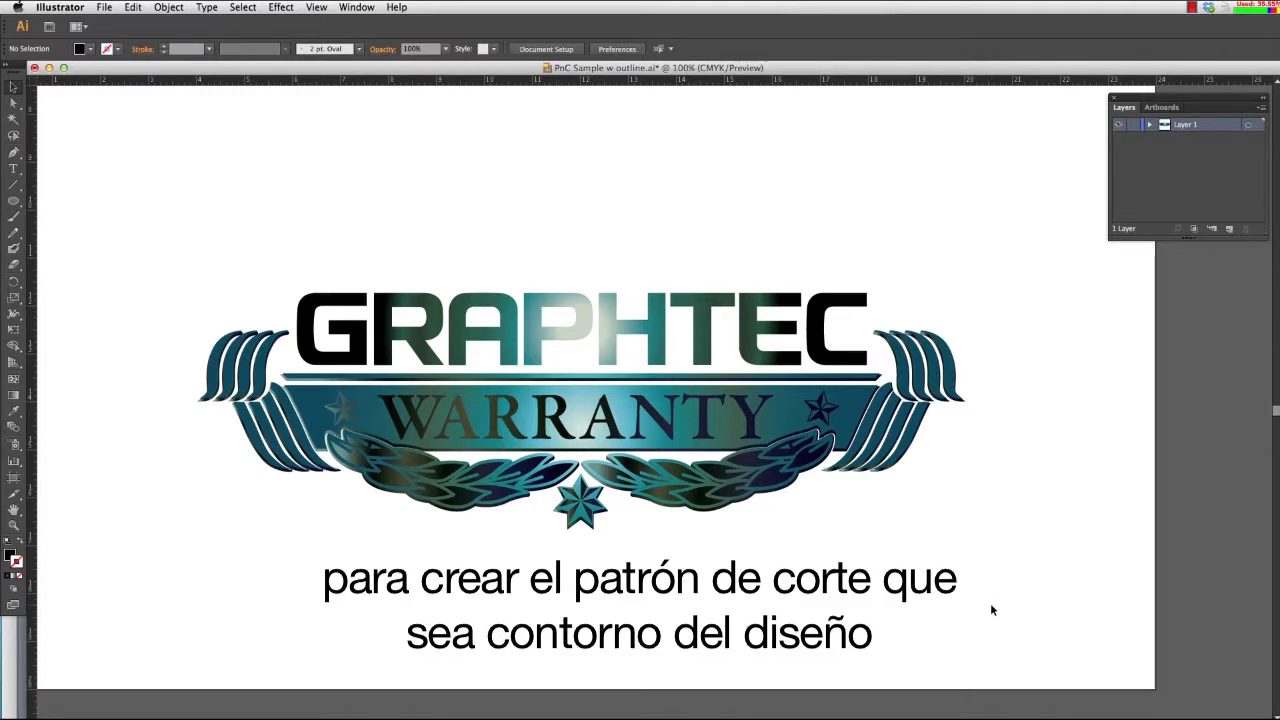
Step: Offset the paths of the whole Graphtec Warranty logo by 0.125 in with Miter joins
{"action": "left_click_drag", "start_coordinate": [166, 251], "coordinate": [1075, 586]}
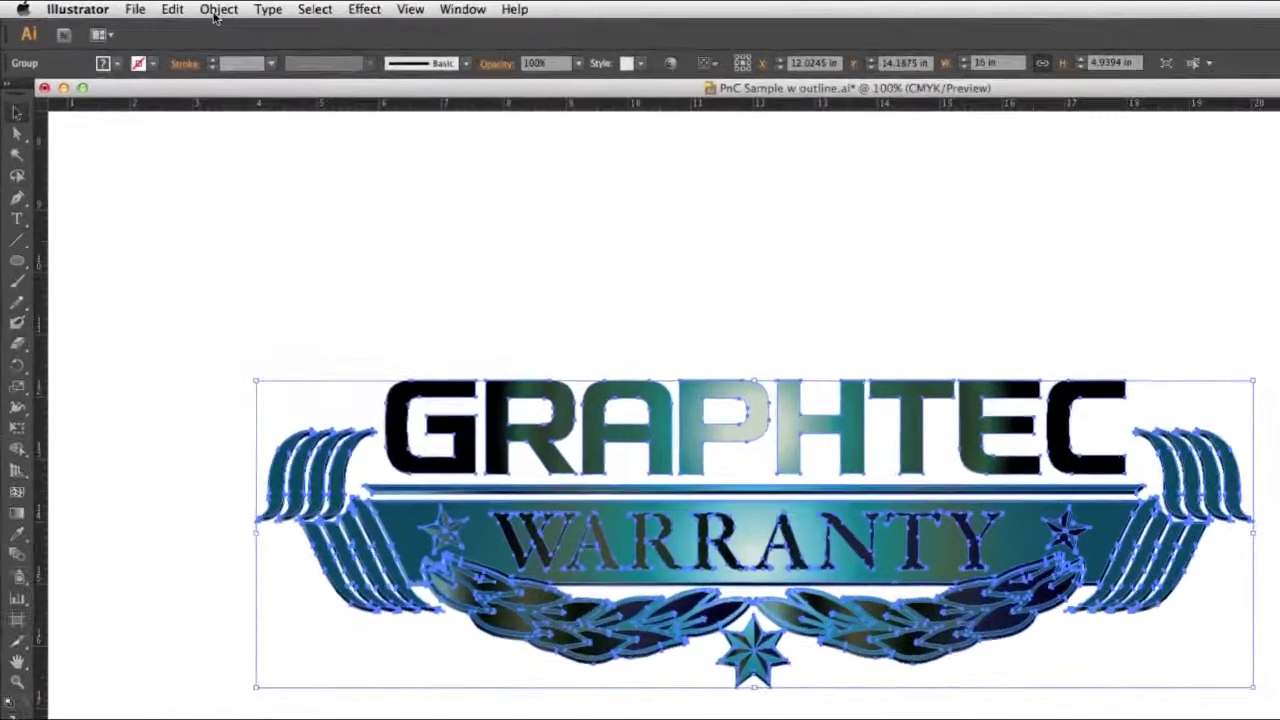
{"action": "left_click", "coordinate": [168, 7]}
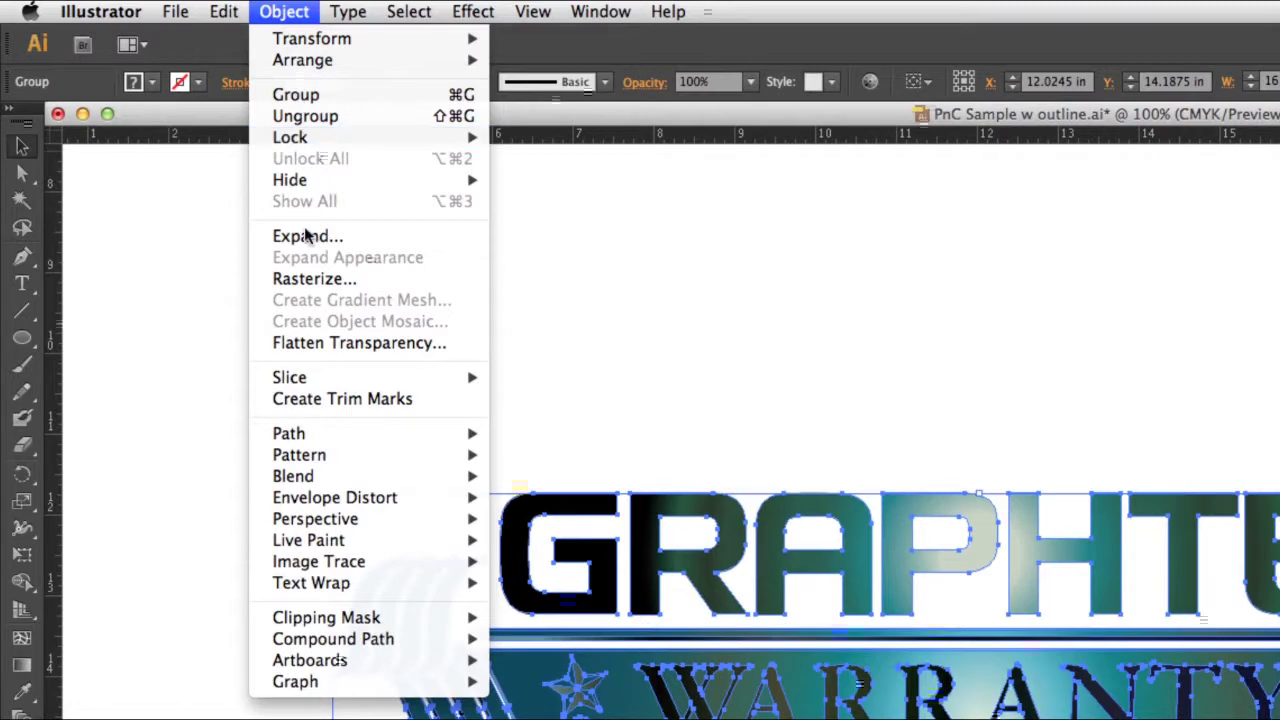
{"action": "mouse_move", "coordinate": [350, 435]}
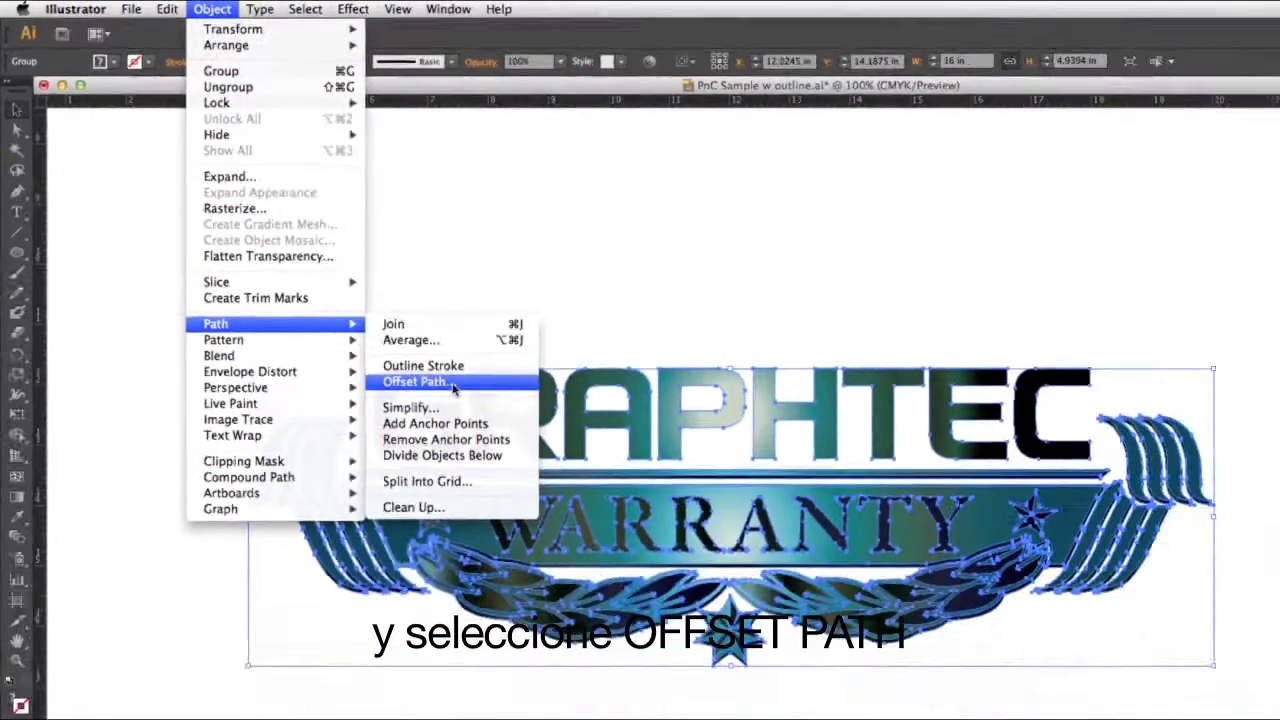
{"action": "left_click", "coordinate": [610, 508]}
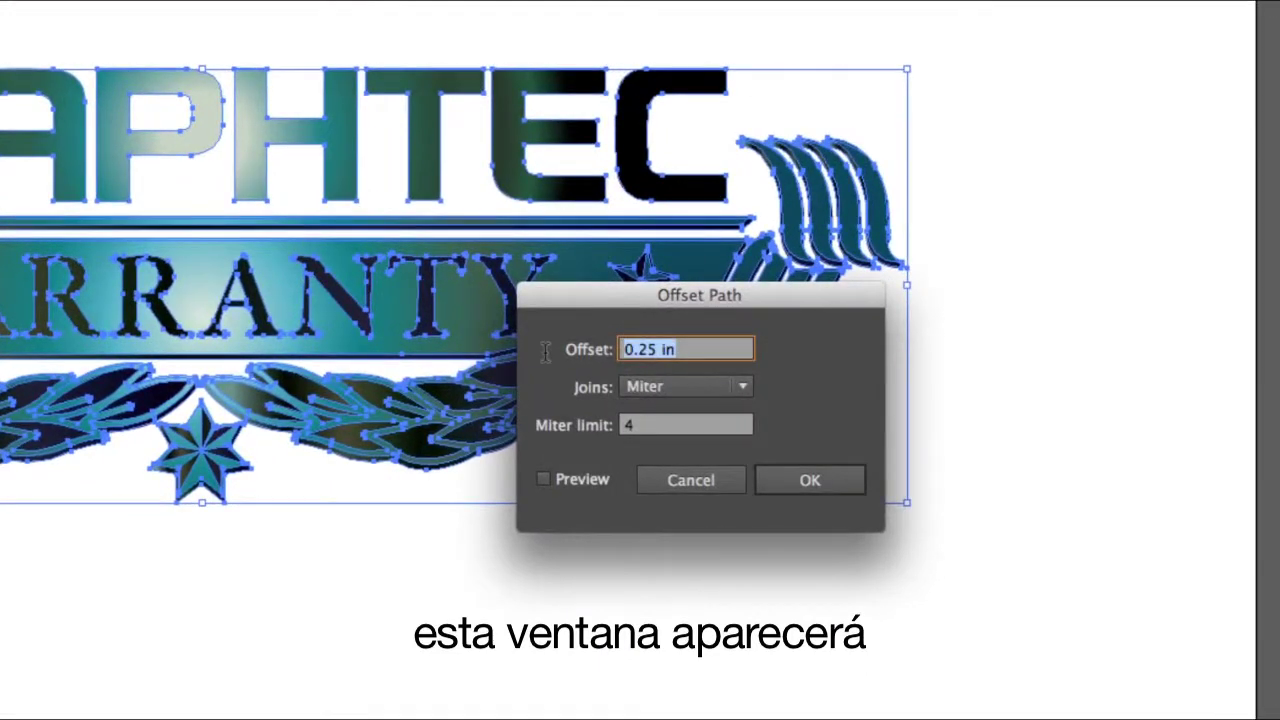
{"action": "type", "text": ".125"}
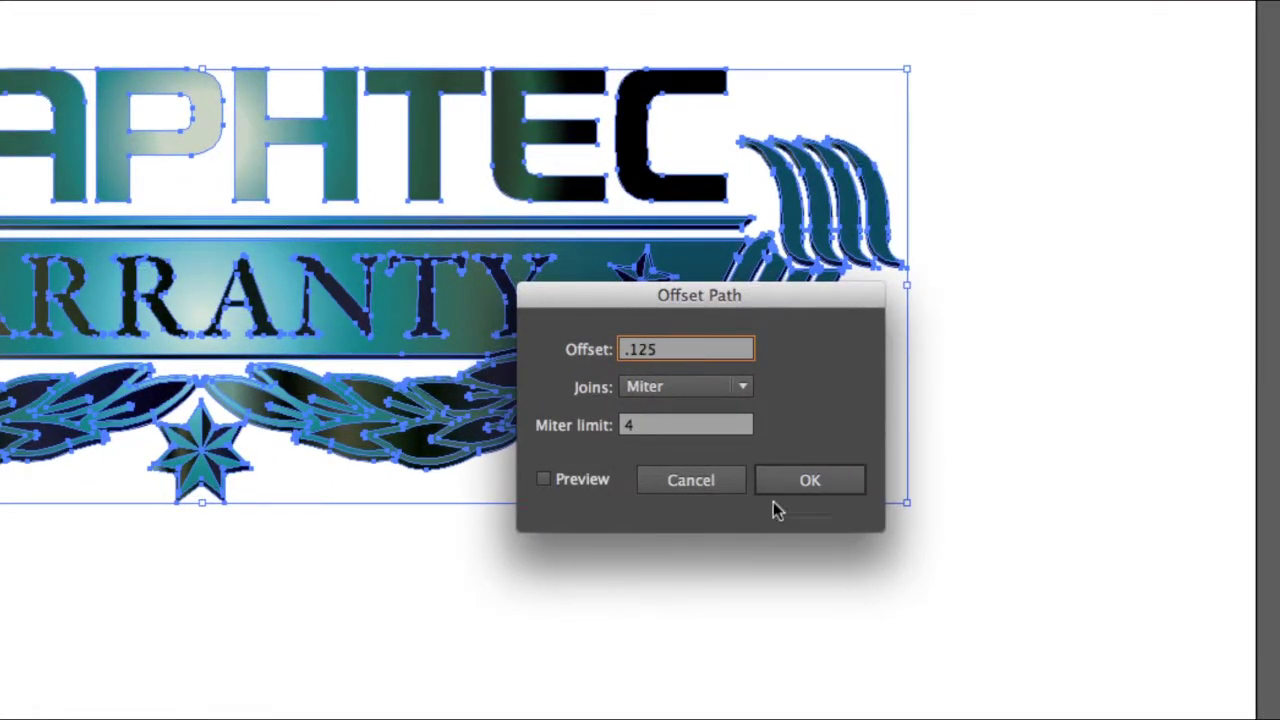
{"action": "left_click", "coordinate": [740, 387]}
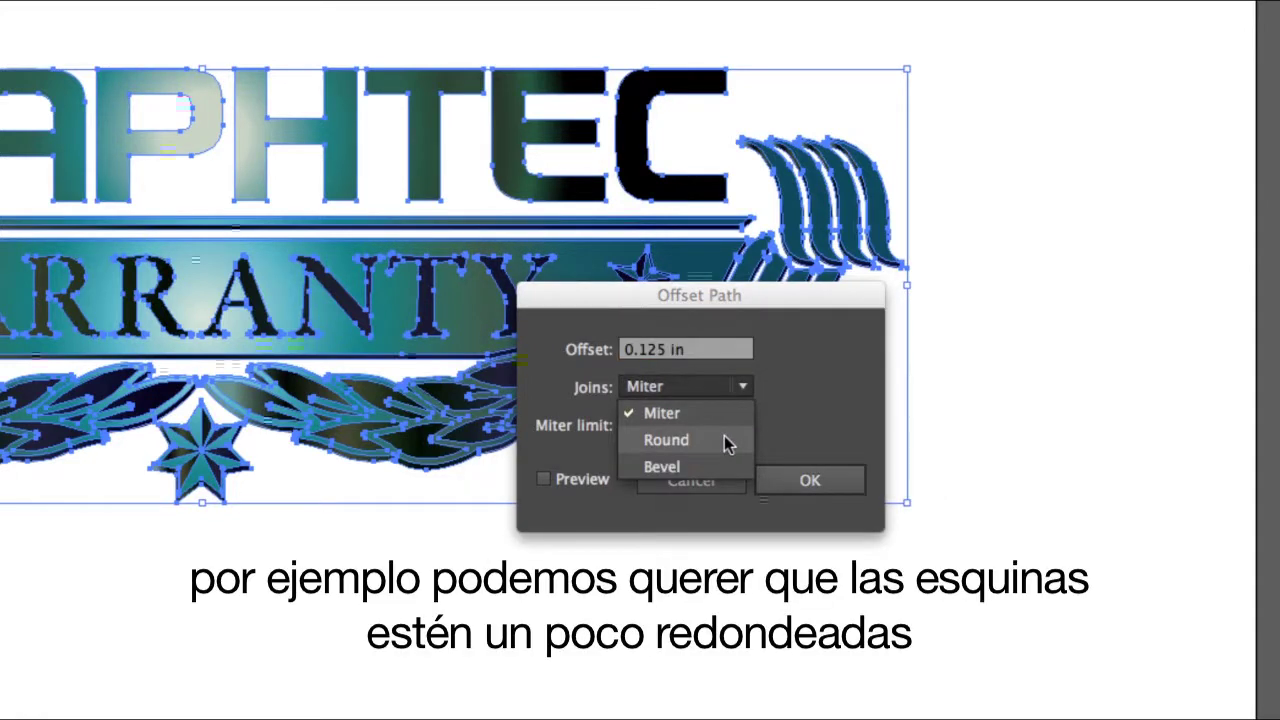
{"action": "left_click", "coordinate": [831, 421]}
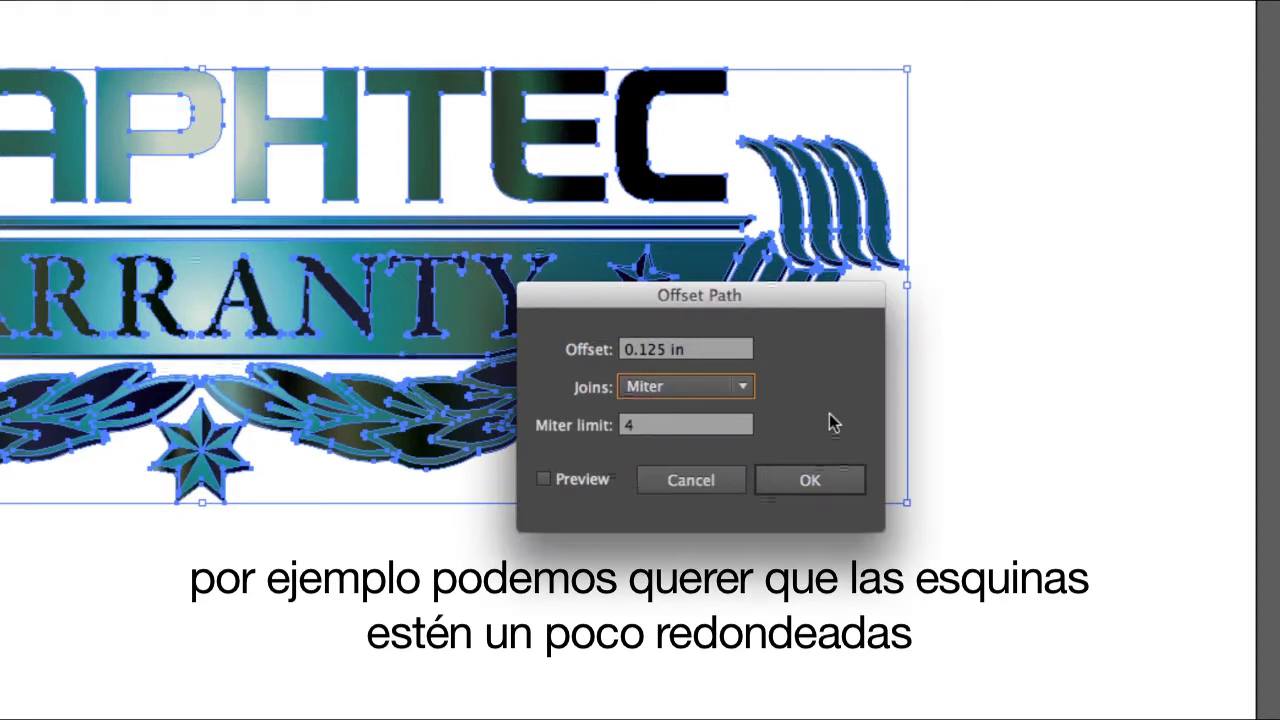
{"action": "left_click", "coordinate": [837, 482]}
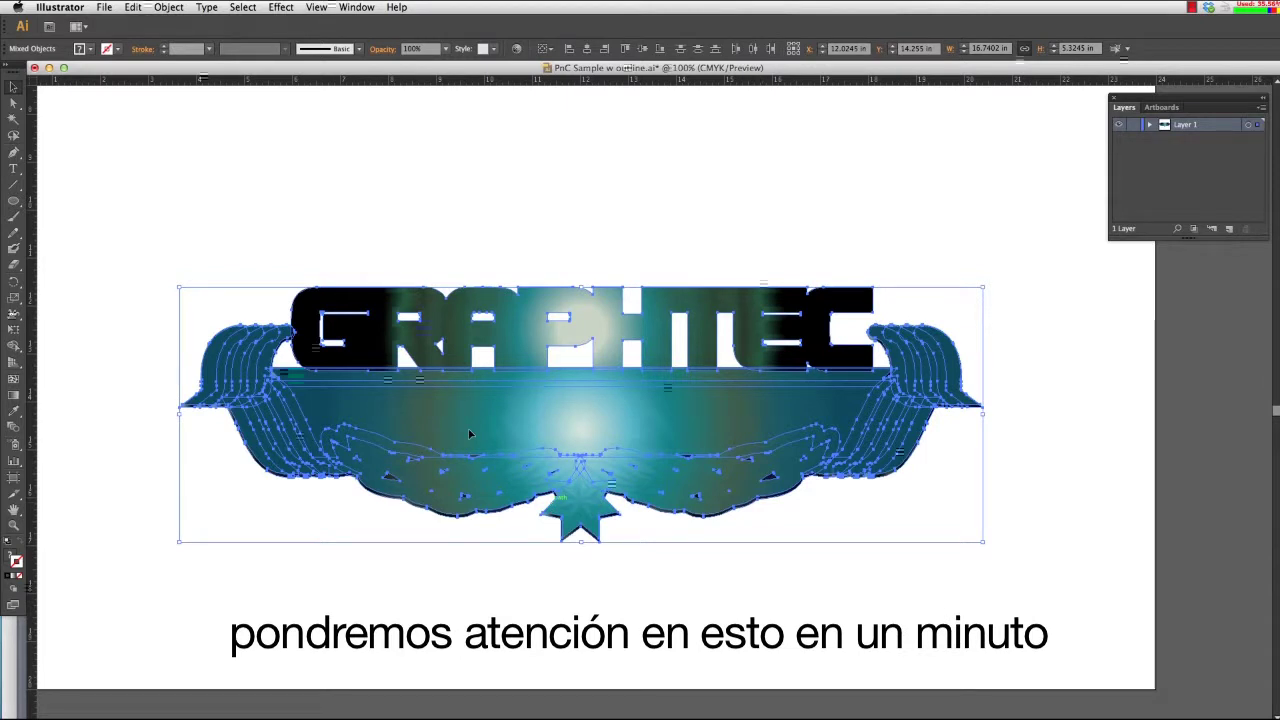
Step: Unite the selected offset shapes into one shape with Pathfinder
{"action": "left_click", "coordinate": [357, 8]}
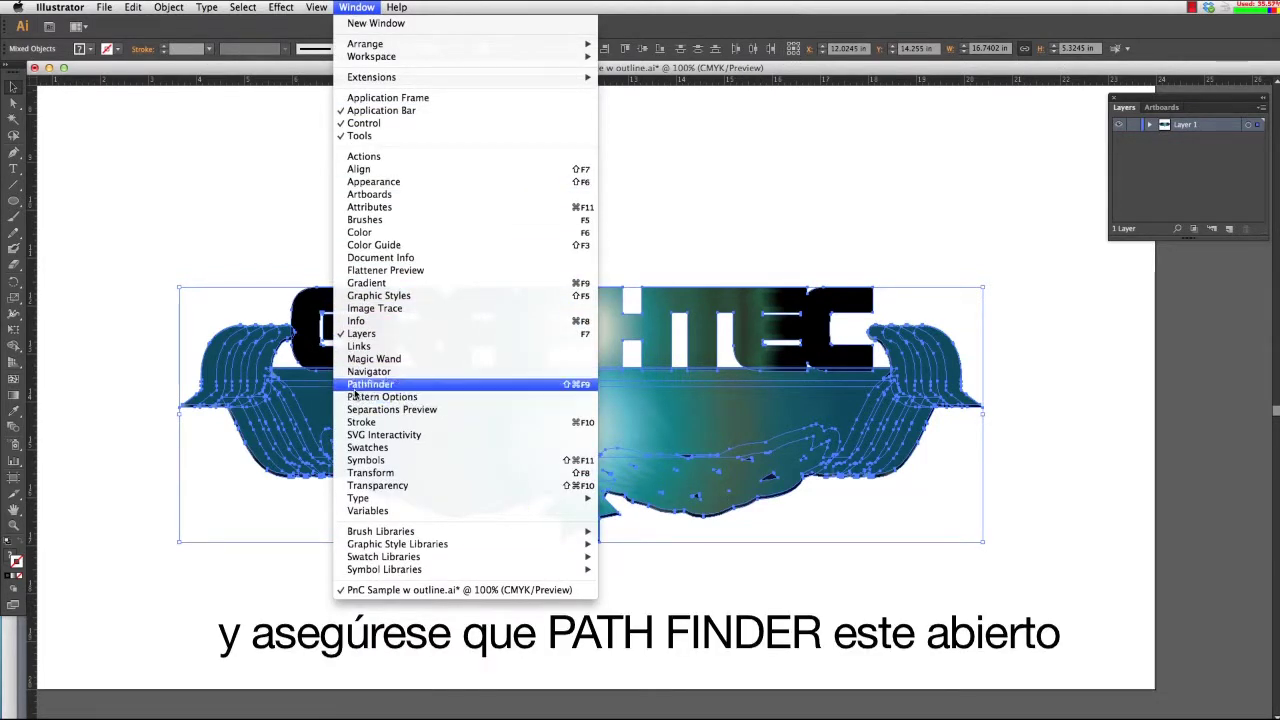
{"action": "left_click", "coordinate": [365, 385]}
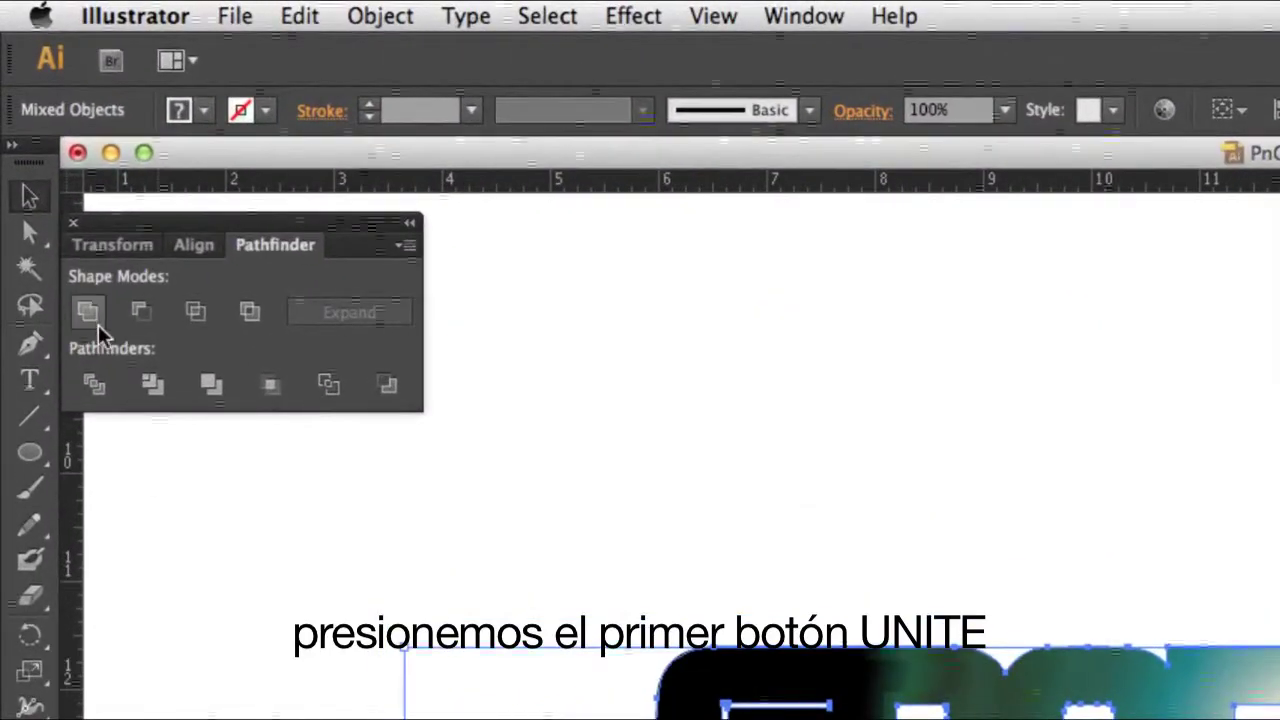
{"action": "left_click", "coordinate": [77, 272]}
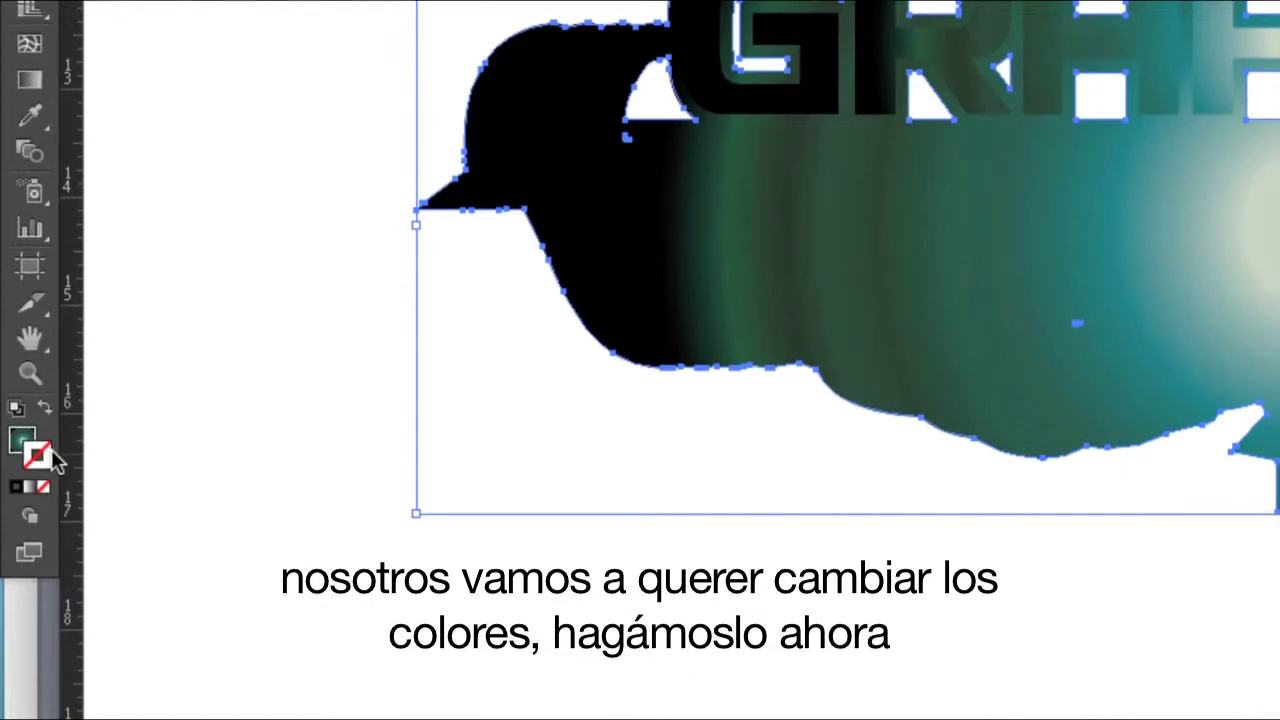
Step: Swap the united shape's fill and stroke, and set its stroke colour to red FF0000
{"action": "left_click", "coordinate": [45, 410]}
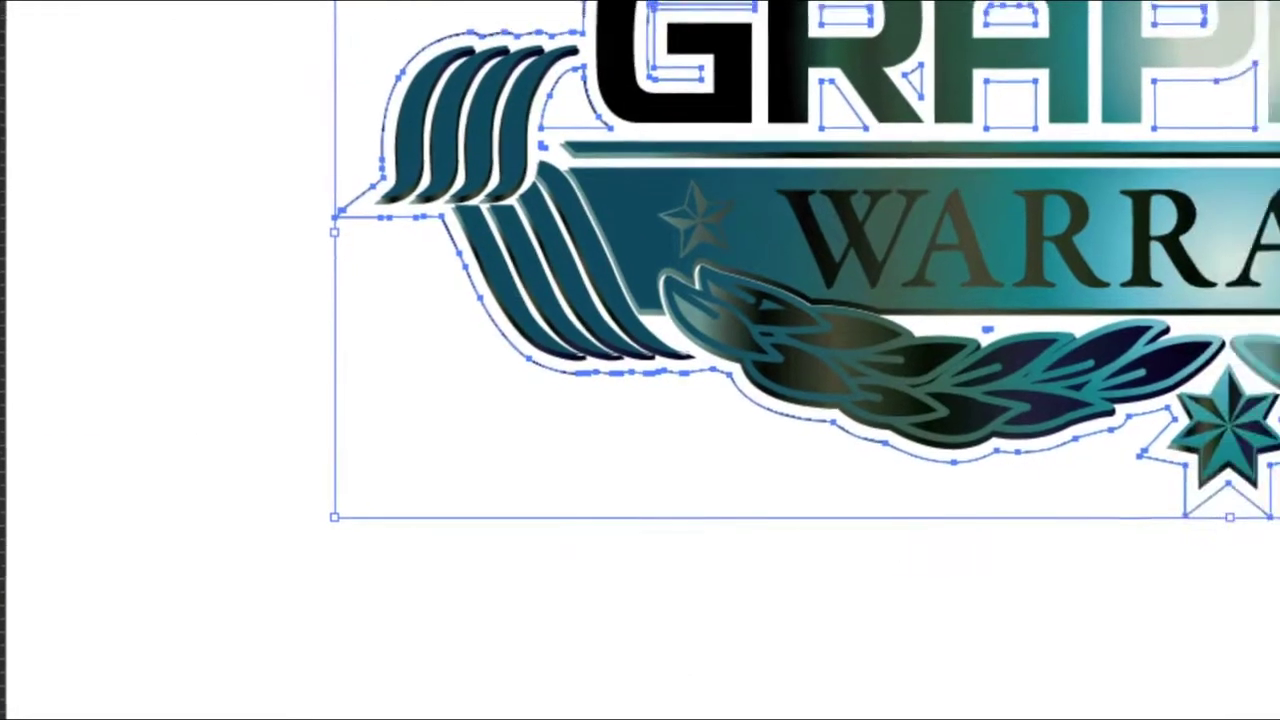
{"action": "double_click", "coordinate": [37, 455]}
{"action": "left_click_drag", "start_coordinate": [853, 227], "coordinate": [926, 146]}
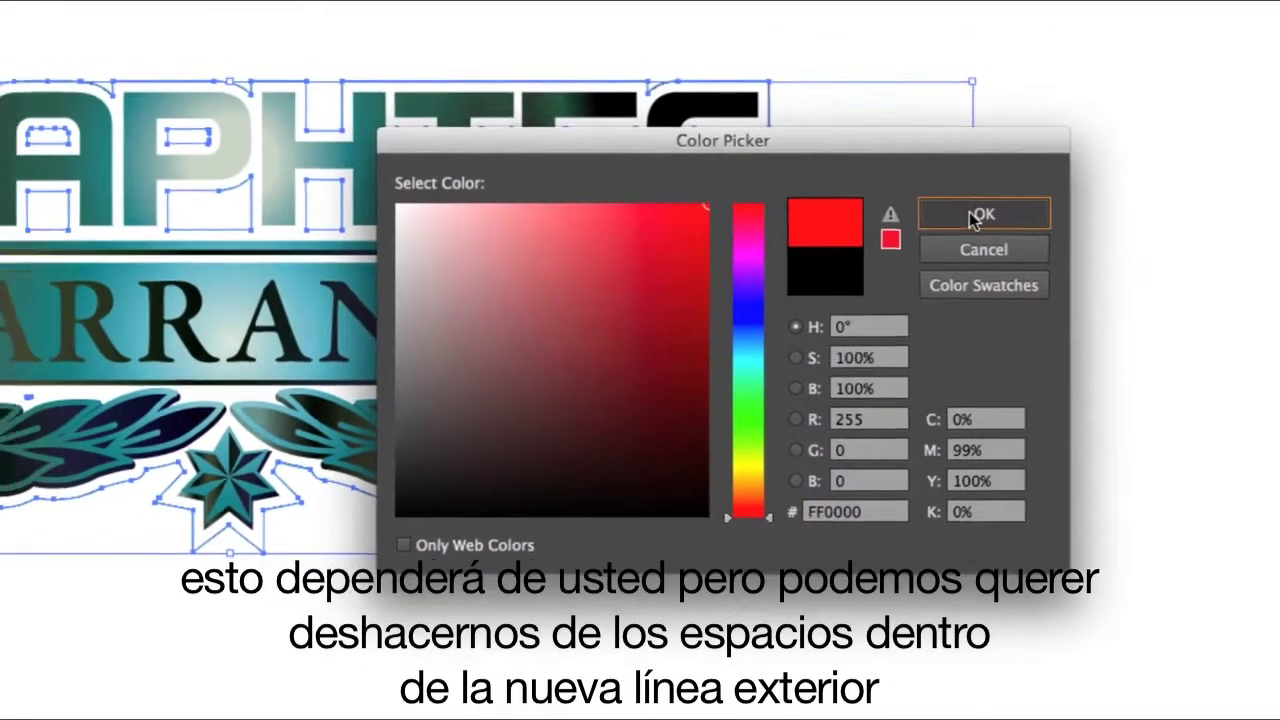
{"action": "left_click", "coordinate": [937, 207]}
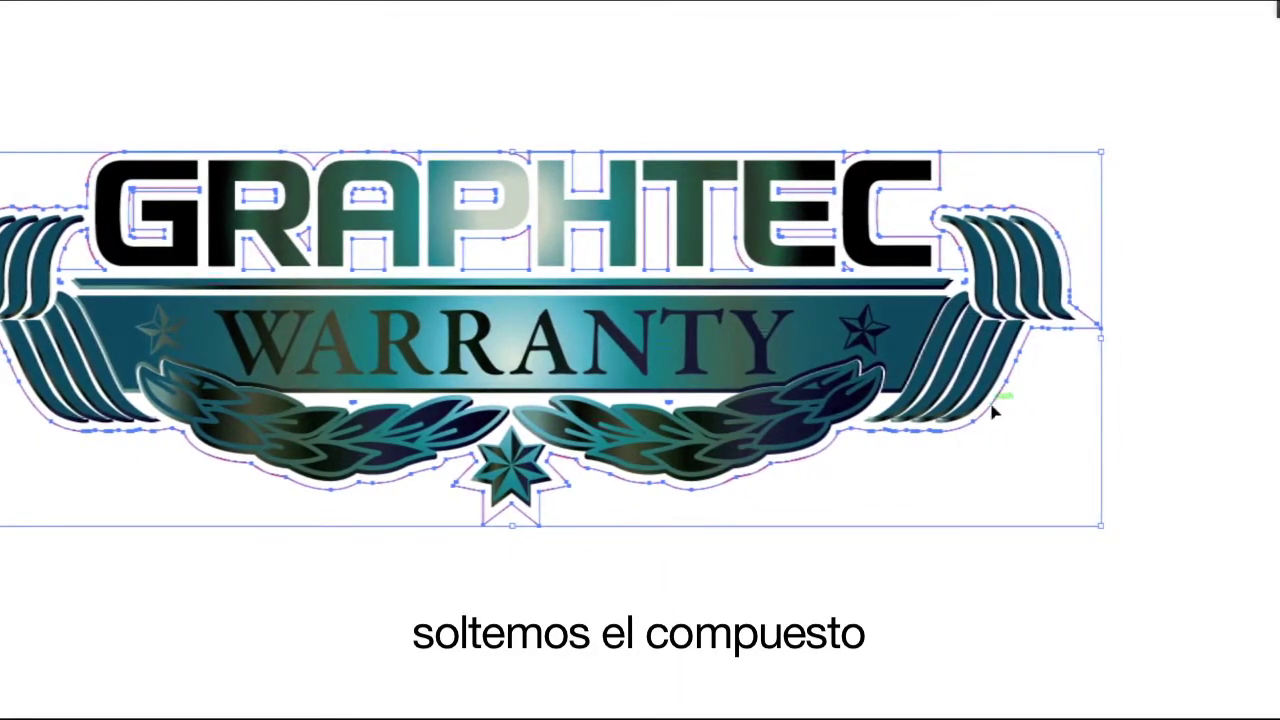
Step: Release the outline's compound path and delete all the inner pieces, keeping only the outer contour
{"action": "right_click", "coordinate": [993, 411]}
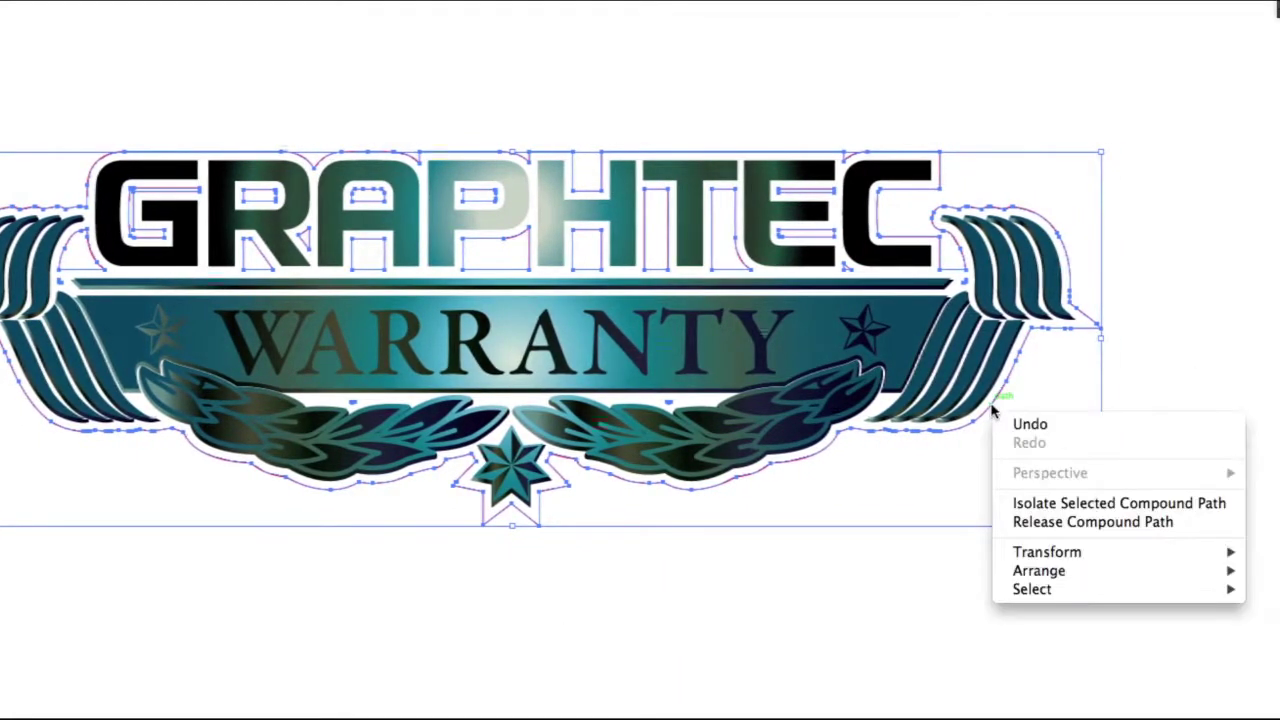
{"action": "left_click", "coordinate": [1038, 528]}
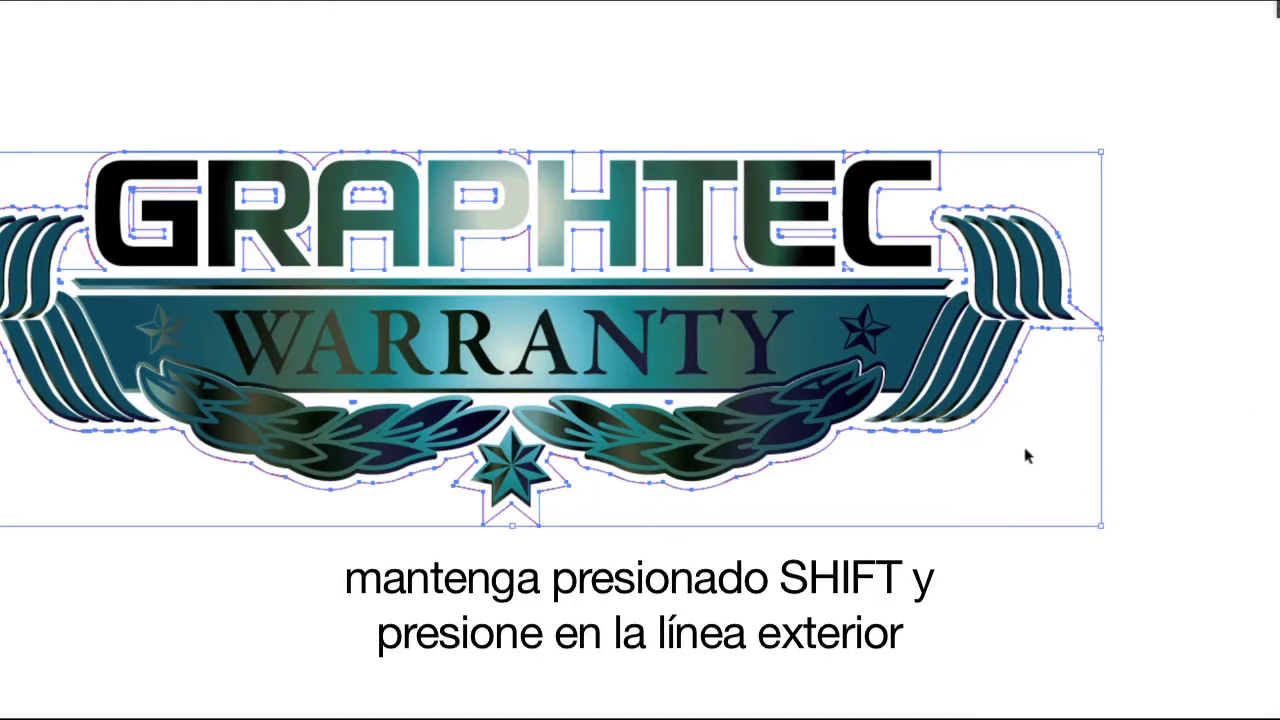
{"action": "left_click", "coordinate": [1004, 398], "text": "shift"}
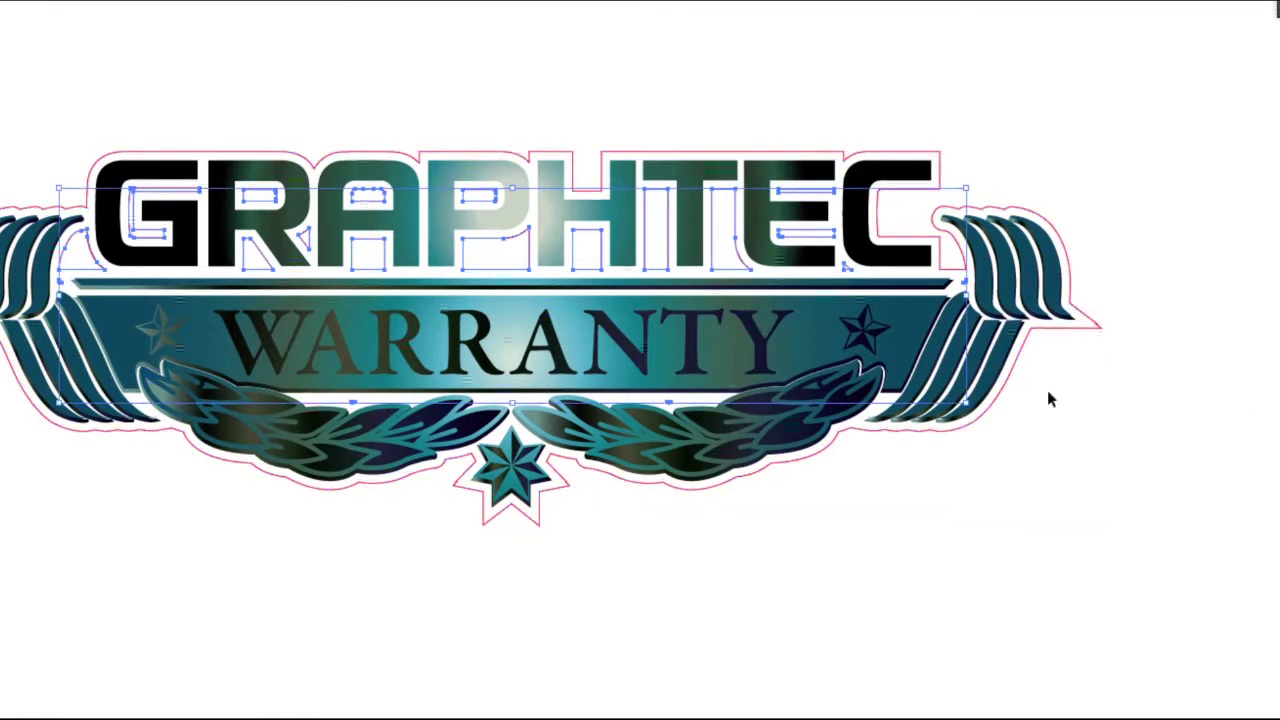
{"action": "key", "text": "Delete"}
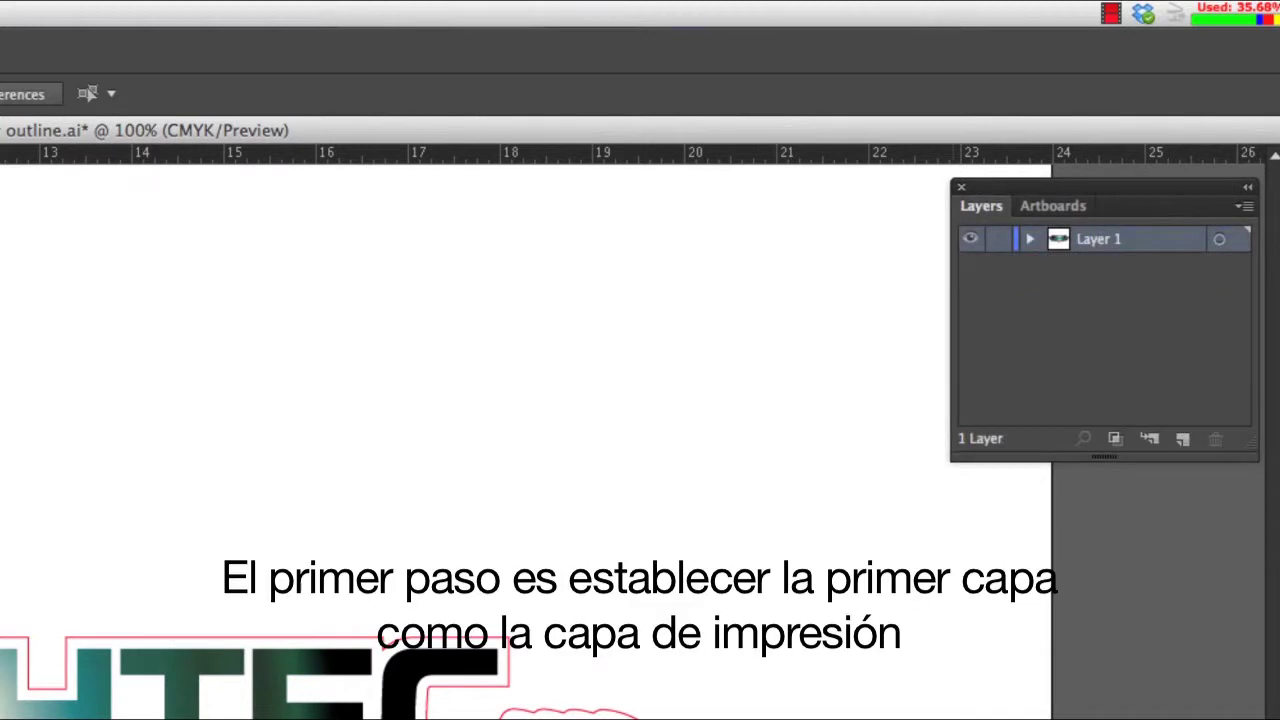
Step: Rename the layer containing the artwork as Print
{"action": "double_click", "coordinate": [1106, 240]}
{"action": "type", "text": "Print"}
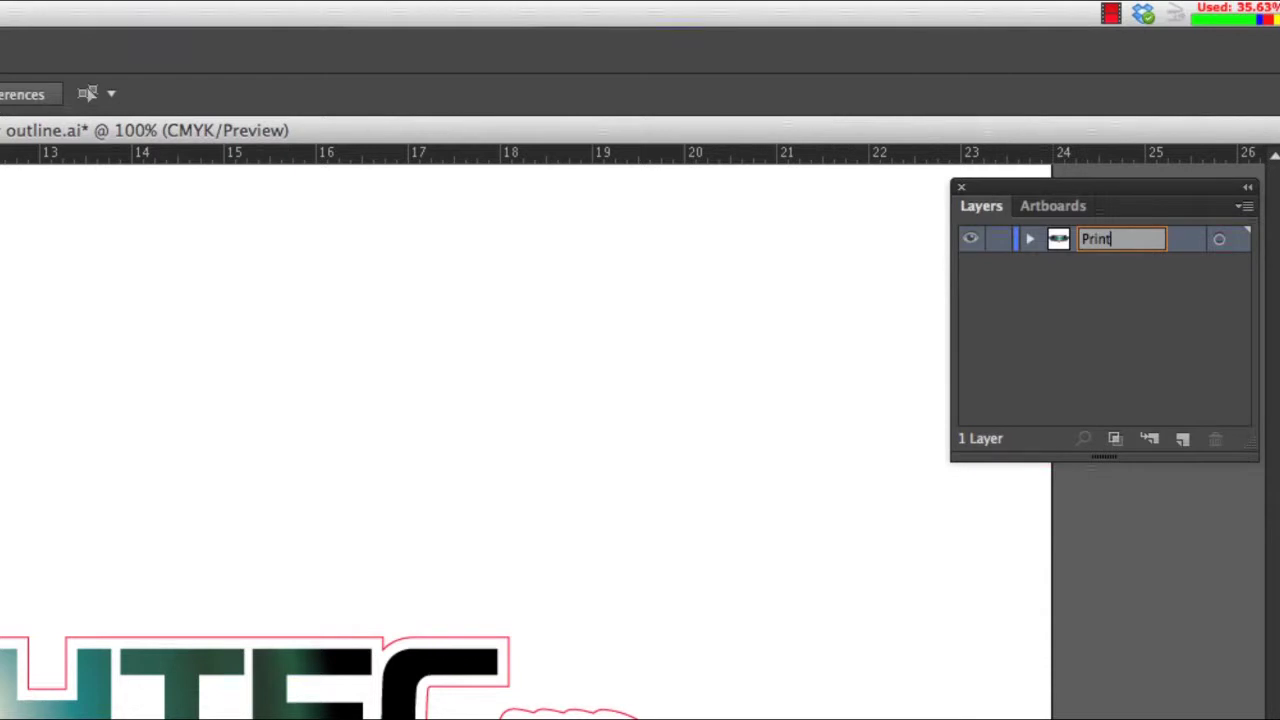
{"action": "key", "text": "Return"}
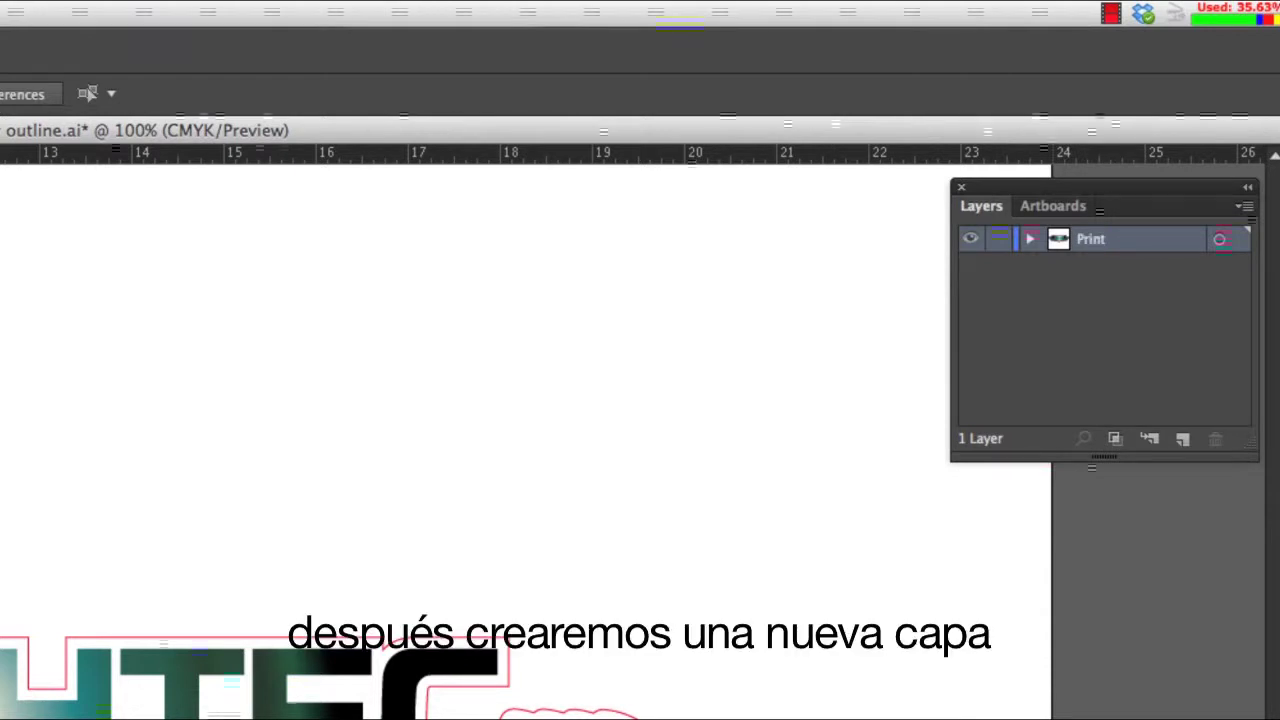
Step: Create a new layer named Cut and move the red outer contour from the Print layer onto it
{"action": "left_click", "coordinate": [1182, 440]}
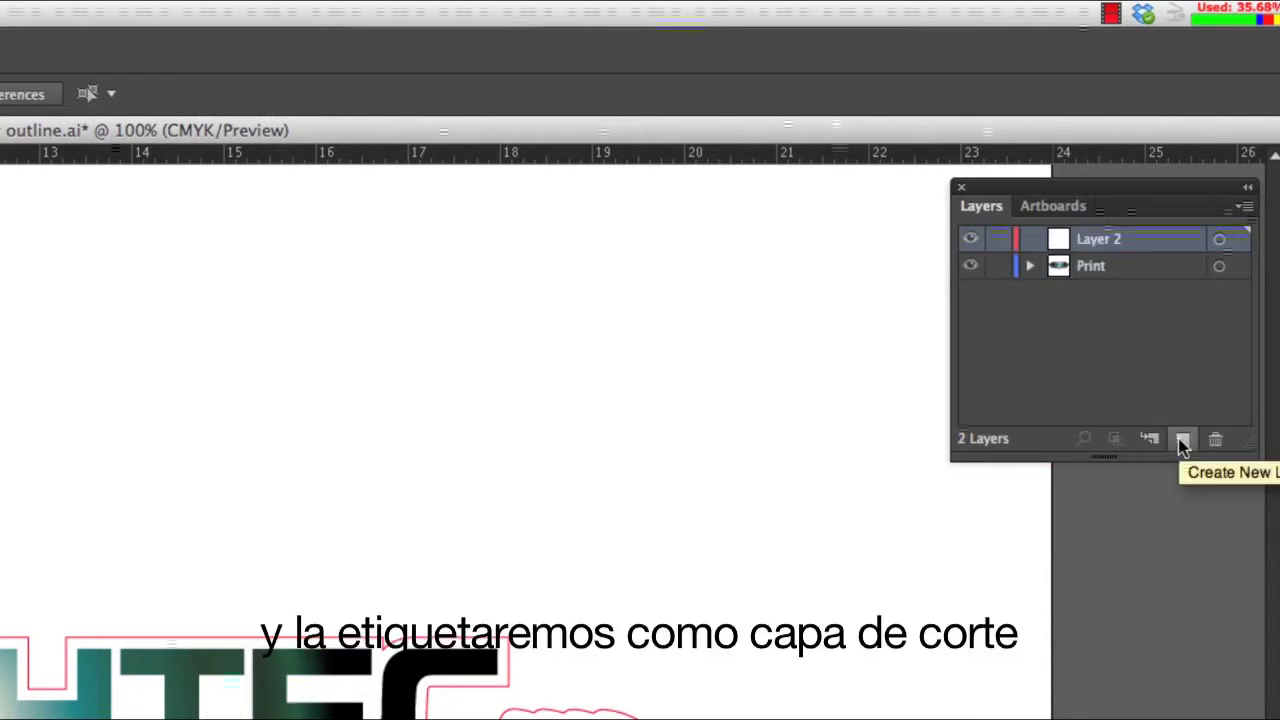
{"action": "double_click", "coordinate": [1103, 242]}
{"action": "type", "text": "Cut"}
{"action": "key", "text": "Return"}
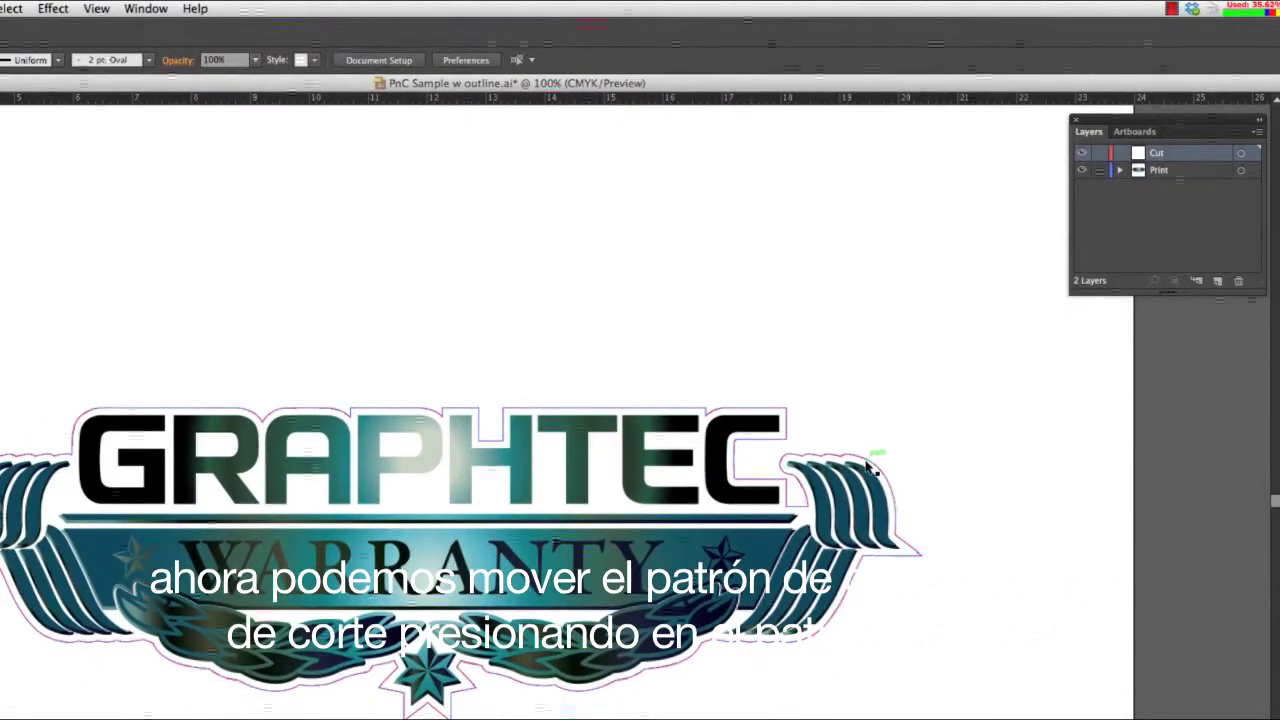
{"action": "left_click", "coordinate": [868, 462]}
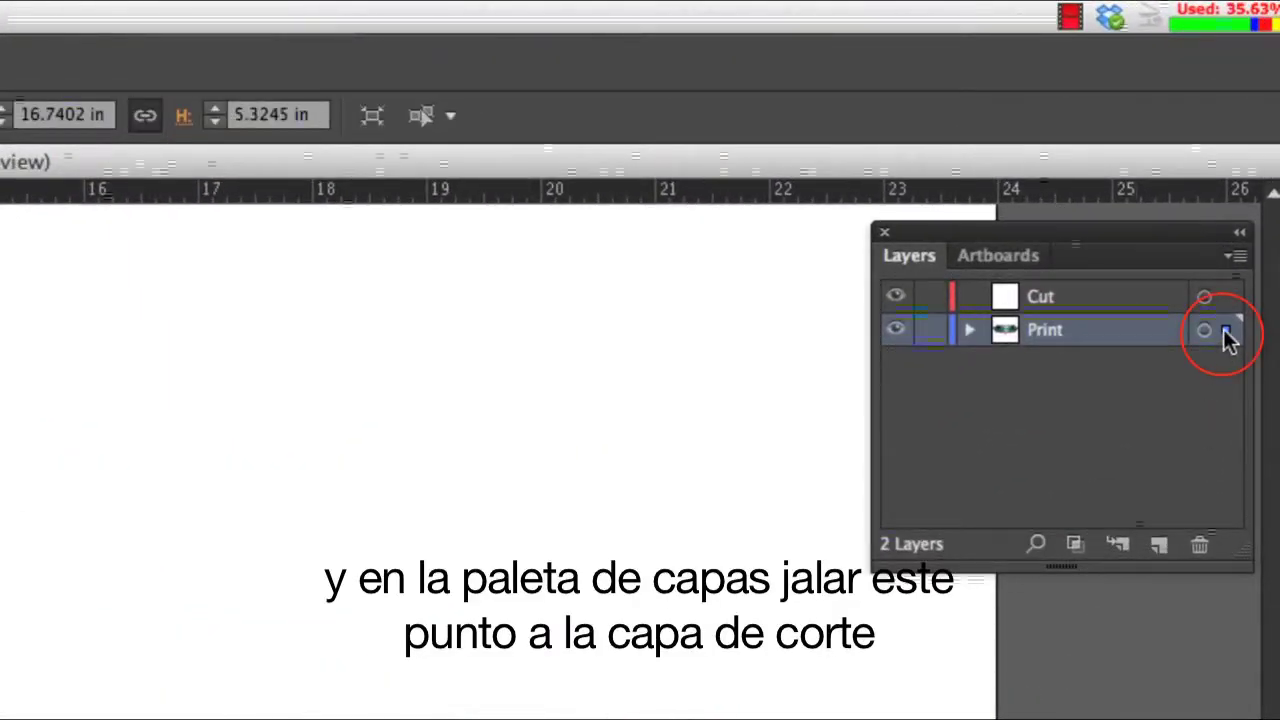
{"action": "left_click_drag", "start_coordinate": [1227, 330], "coordinate": [1230, 297]}
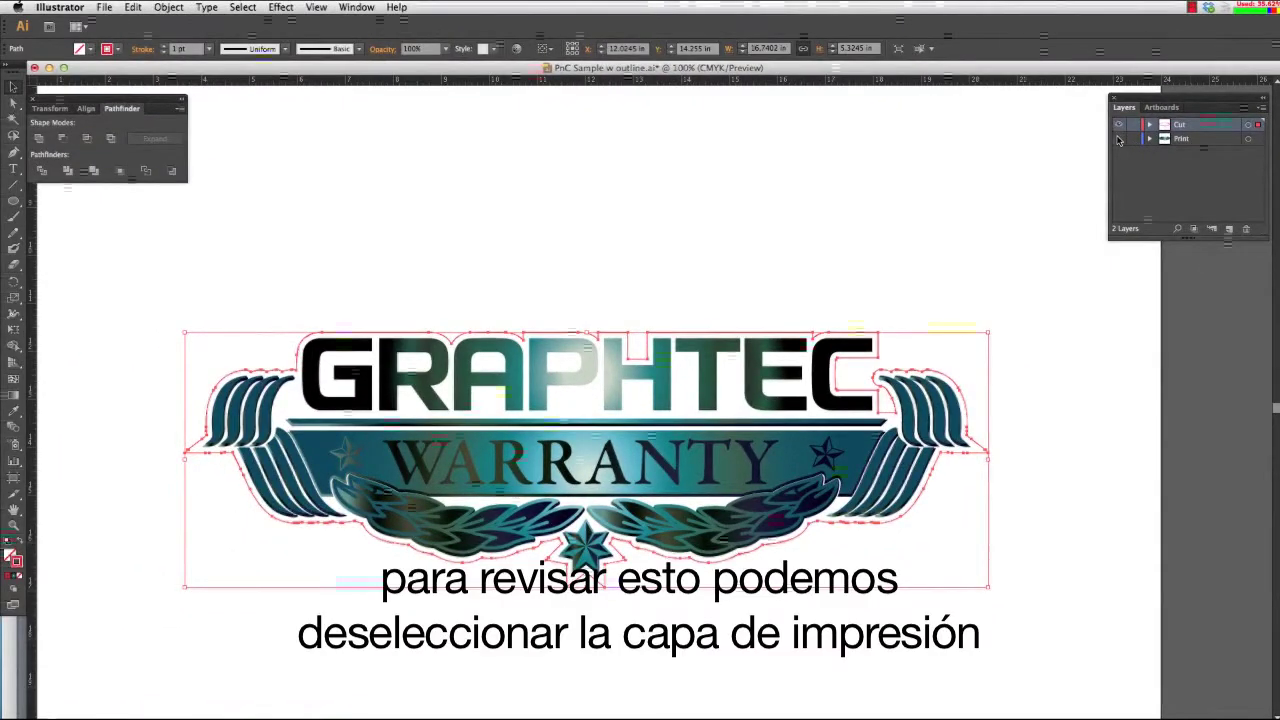
Step: Toggle the Print layer's visibility off and on to check the contour on the Cut layer
{"action": "left_click", "coordinate": [1119, 139]}
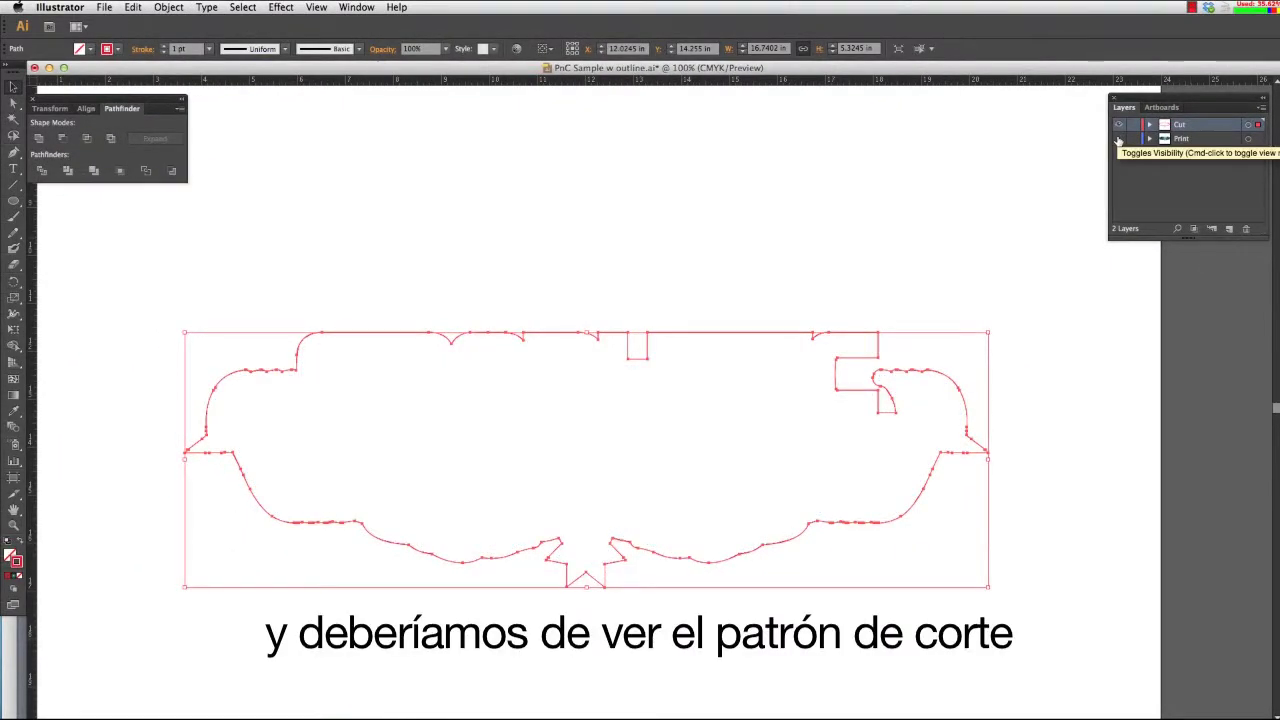
{"action": "left_click", "coordinate": [1119, 139]}
{"action": "left_click", "coordinate": [1119, 139]}
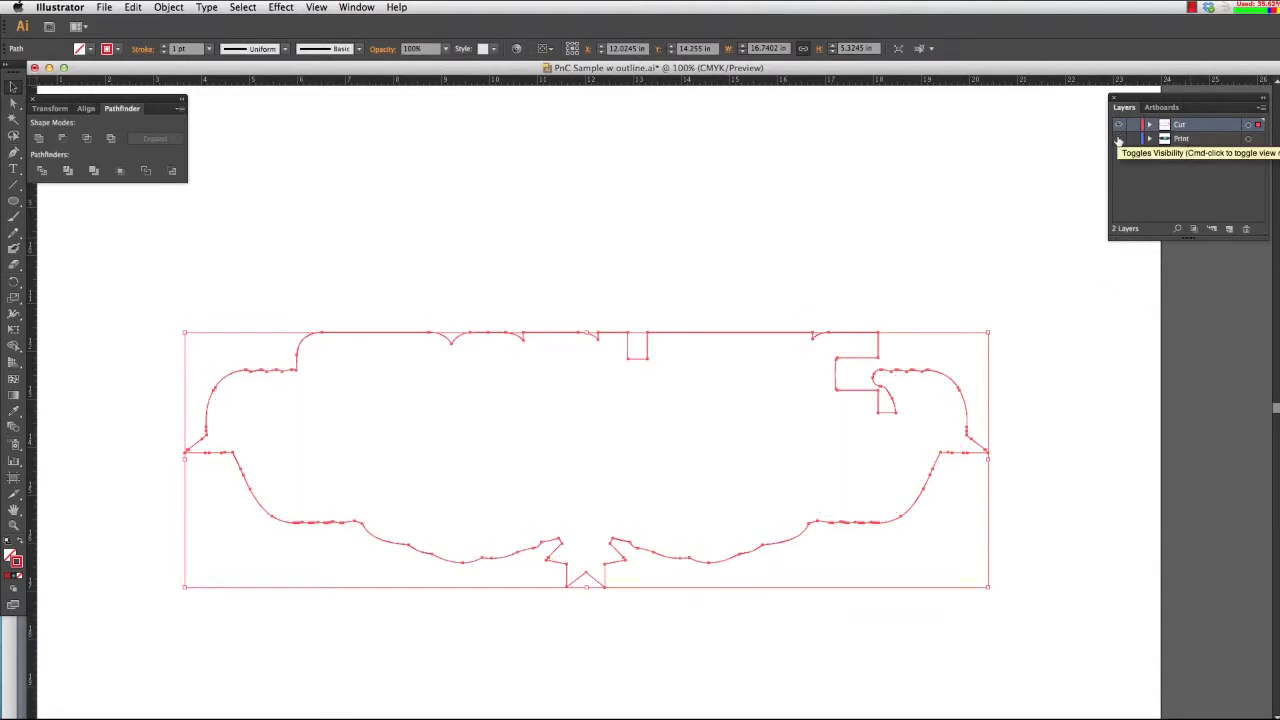
{"action": "left_click", "coordinate": [1119, 139]}
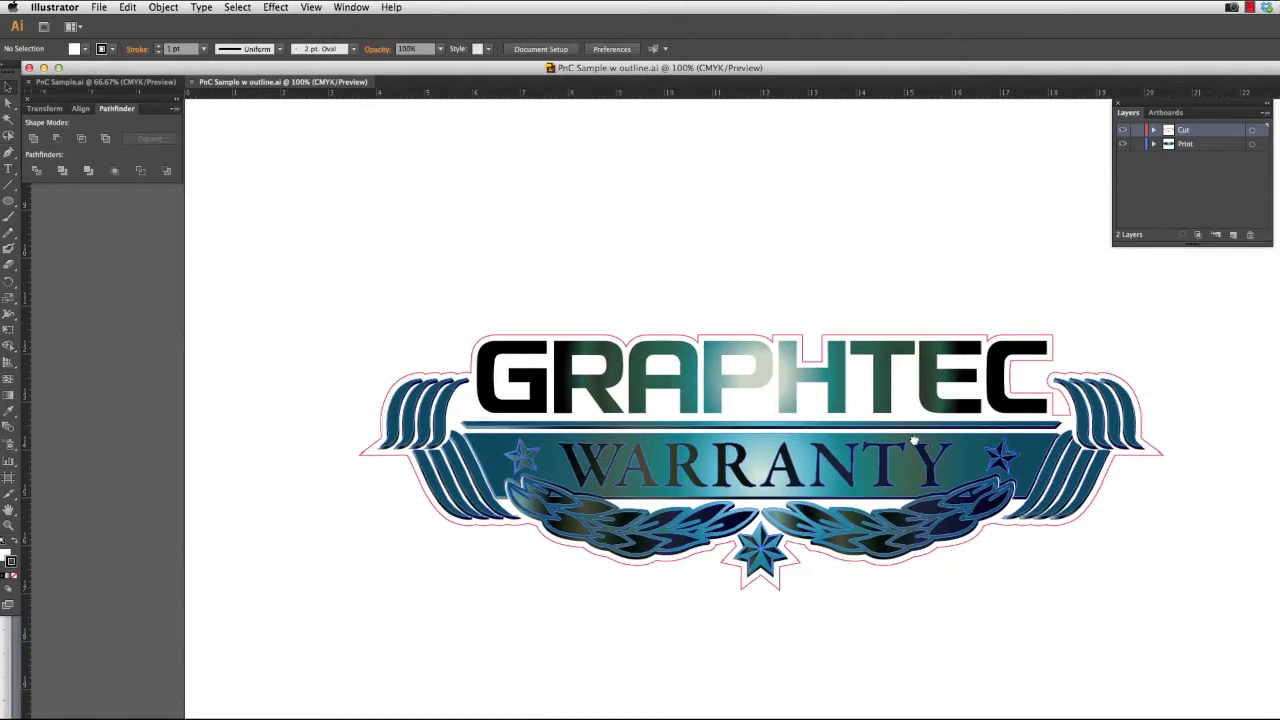
Step: Open Cutting Master 3's registration marks settings and move the dialog clear of the logo
{"action": "scroll", "coordinate": [918, 438], "scroll_direction": "down", "scroll_amount": 4}
{"action": "scroll", "coordinate": [814, 399], "scroll_direction": "right", "scroll_amount": 2}
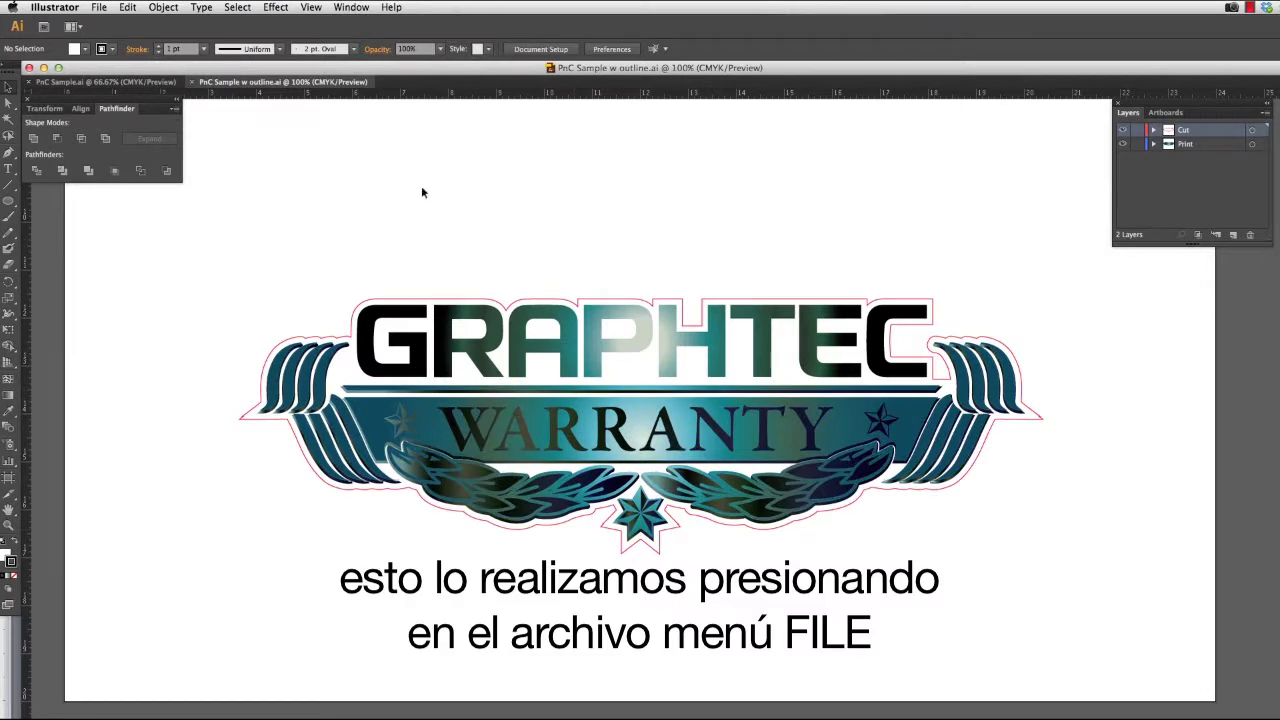
{"action": "left_click", "coordinate": [98, 8]}
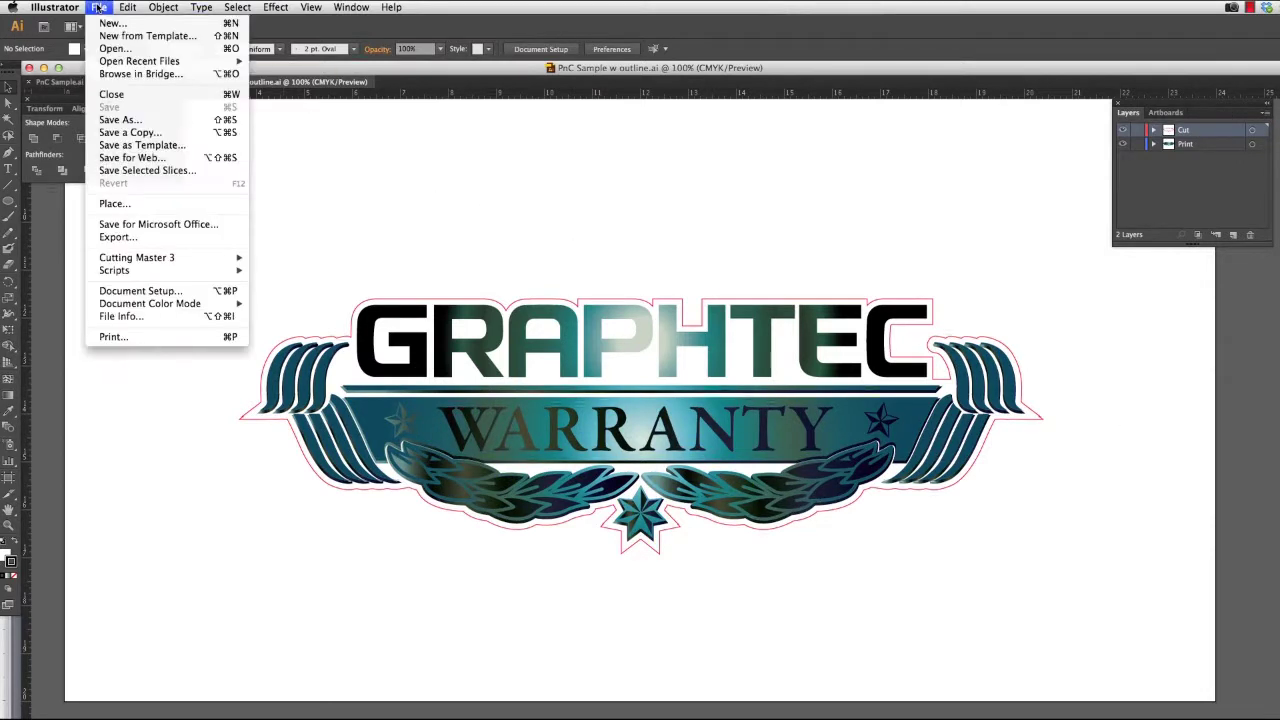
{"action": "mouse_move", "coordinate": [172, 259]}
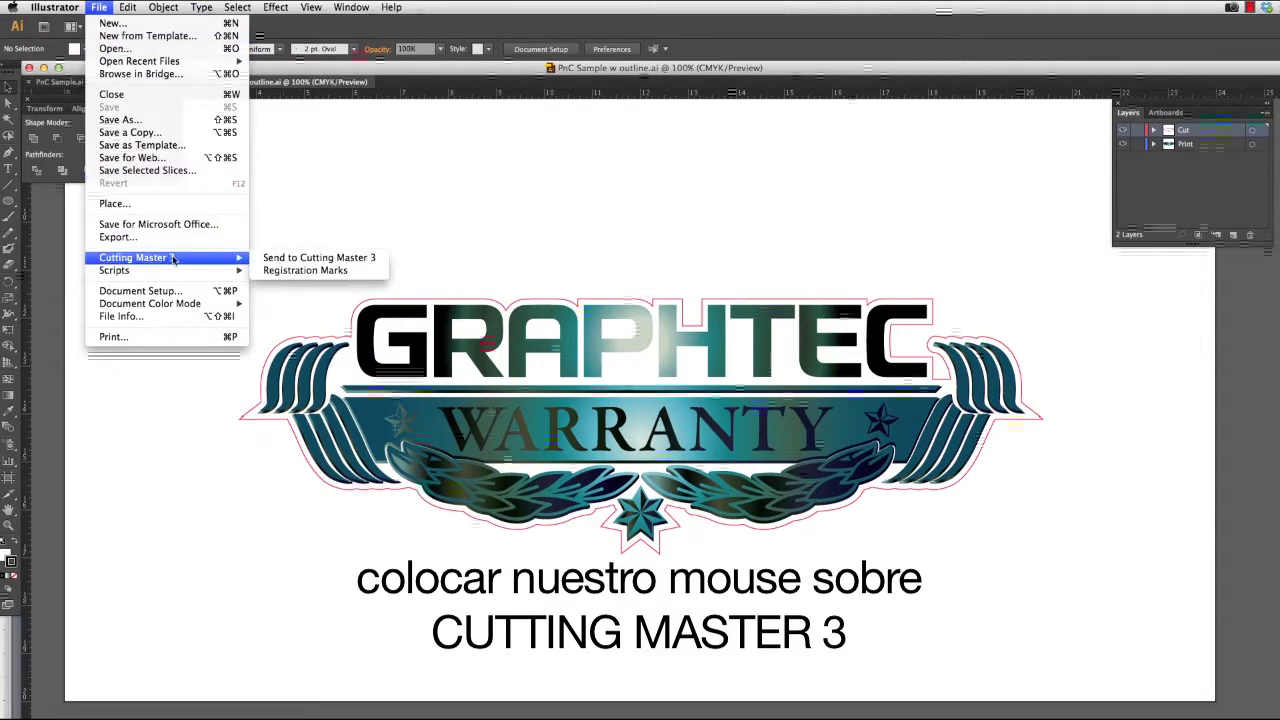
{"action": "left_click", "coordinate": [290, 271]}
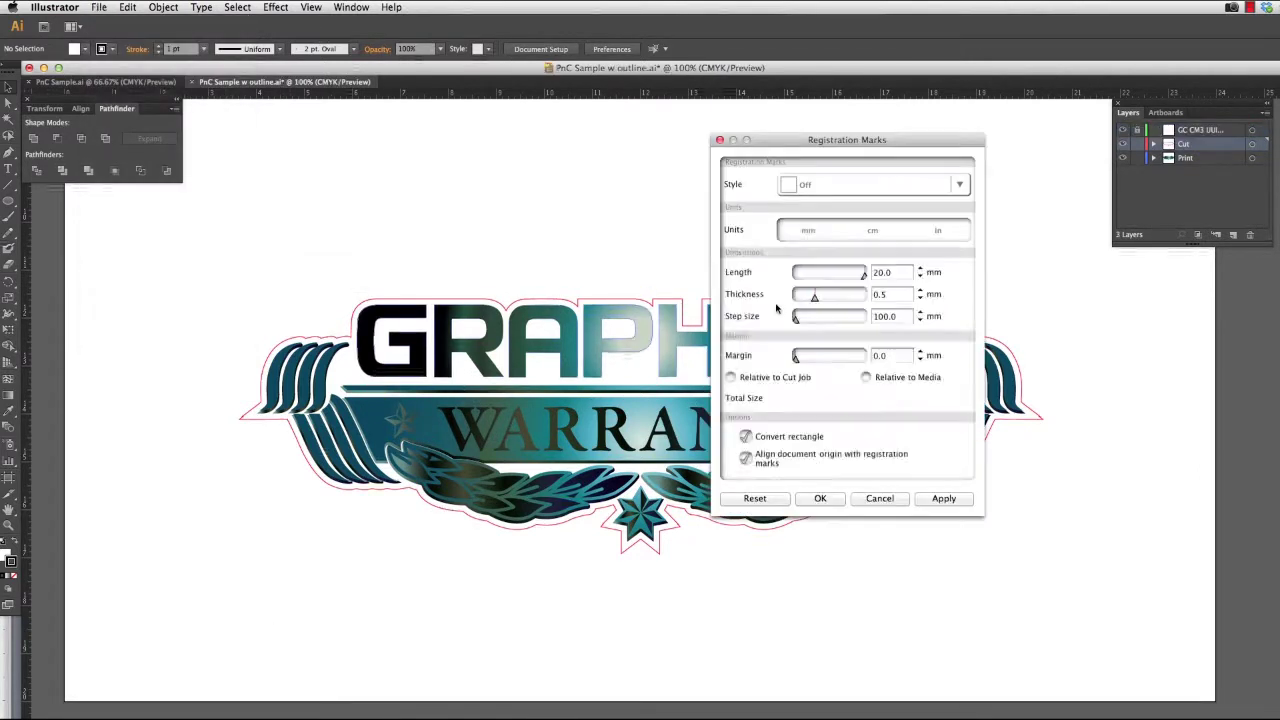
{"action": "left_click_drag", "start_coordinate": [848, 140], "coordinate": [1110, 138]}
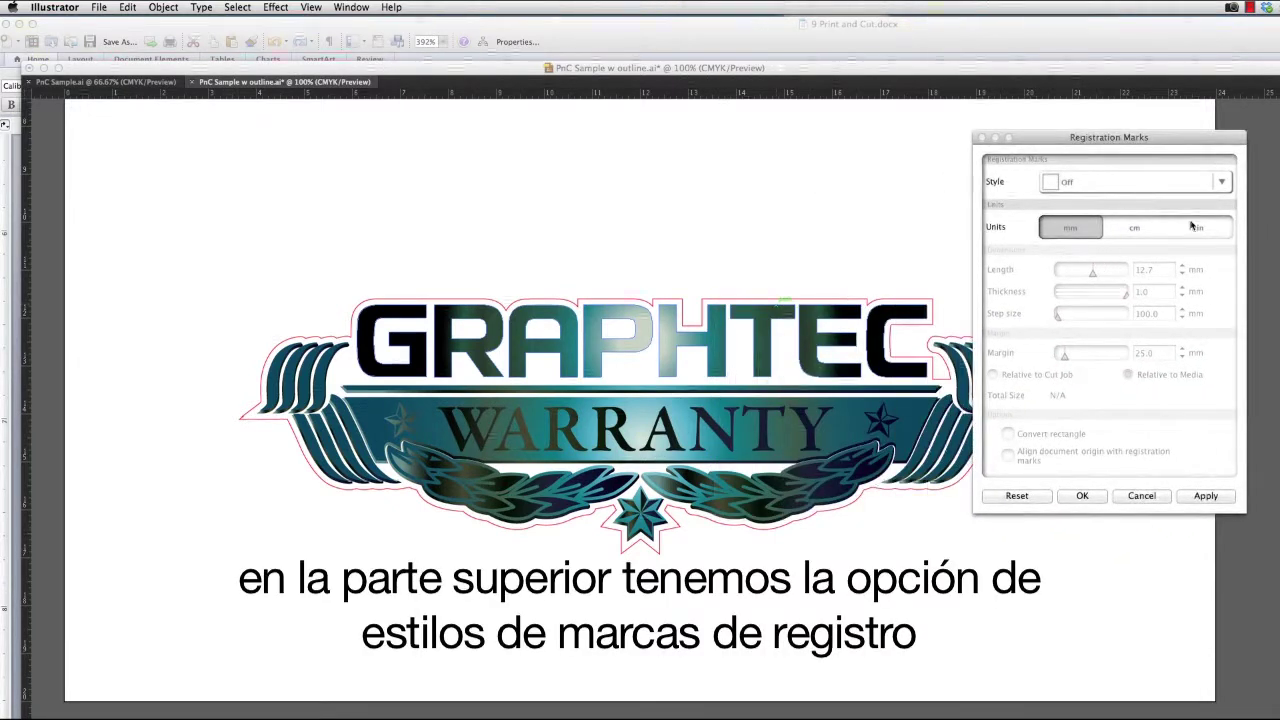
Step: Examine the available registration mark styles without choosing one
{"action": "left_click", "coordinate": [1223, 183]}
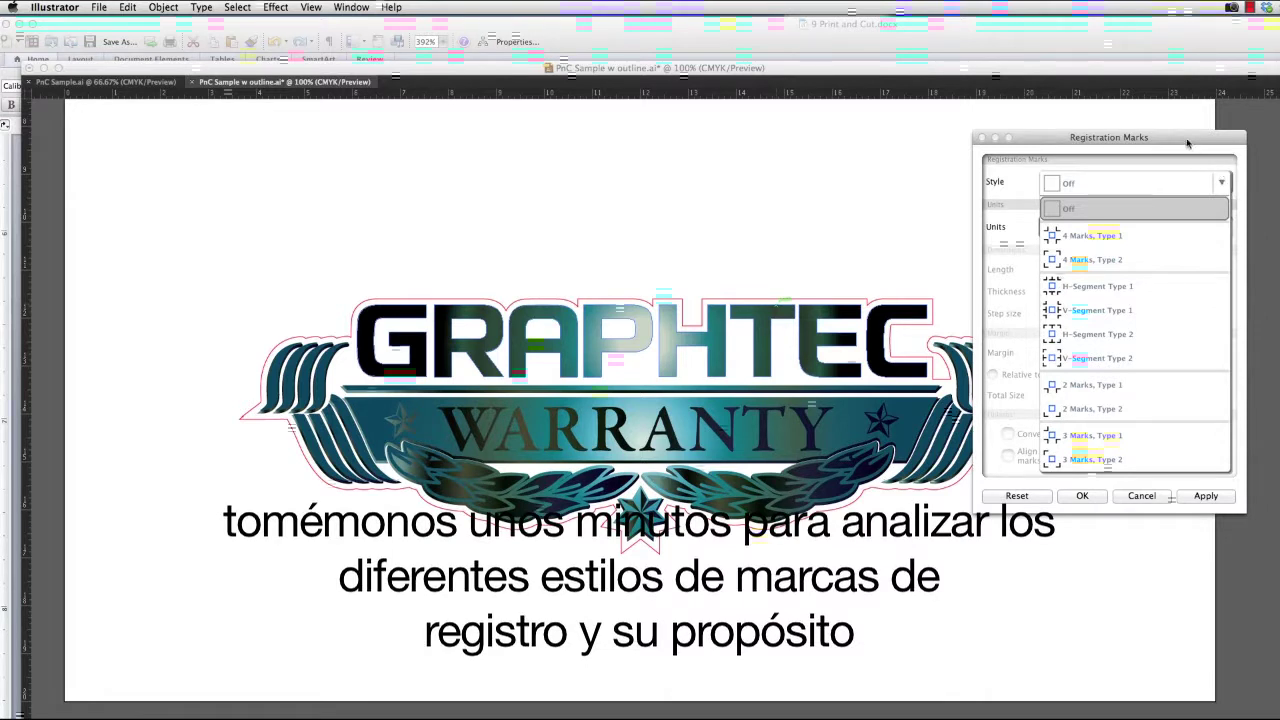
{"action": "left_click", "coordinate": [1222, 184]}
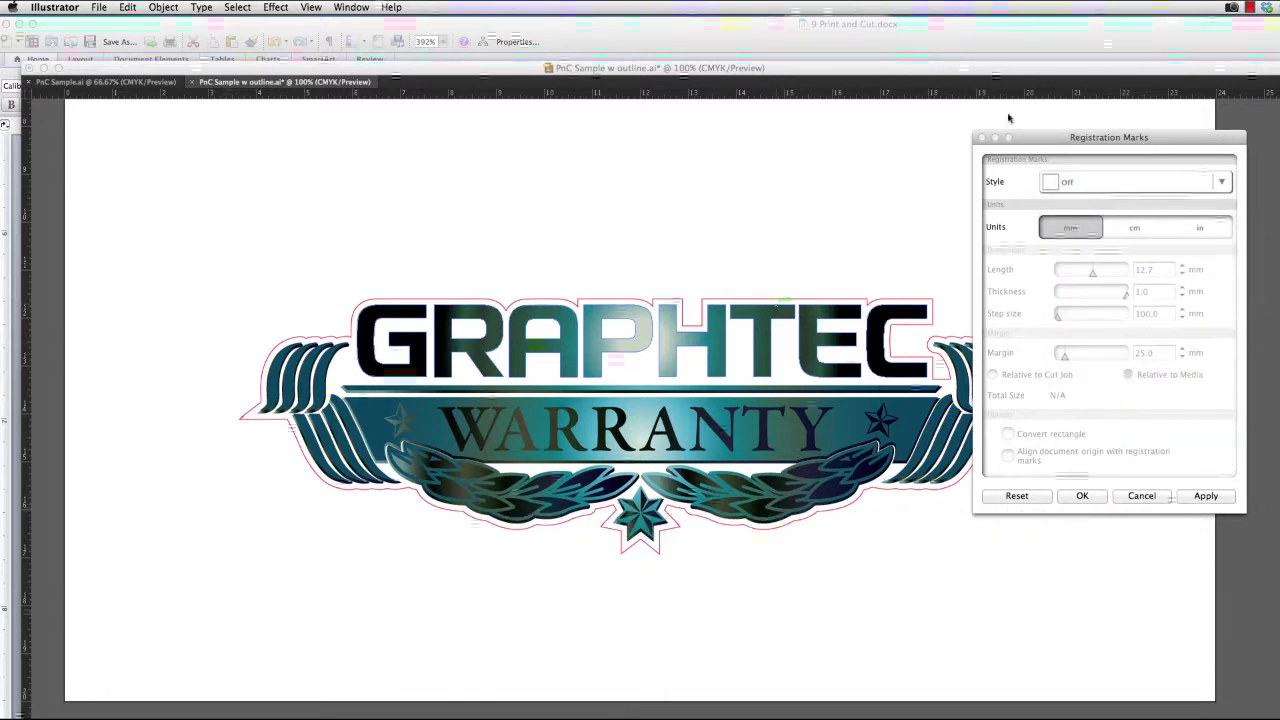
{"action": "left_click", "coordinate": [1148, 497]}
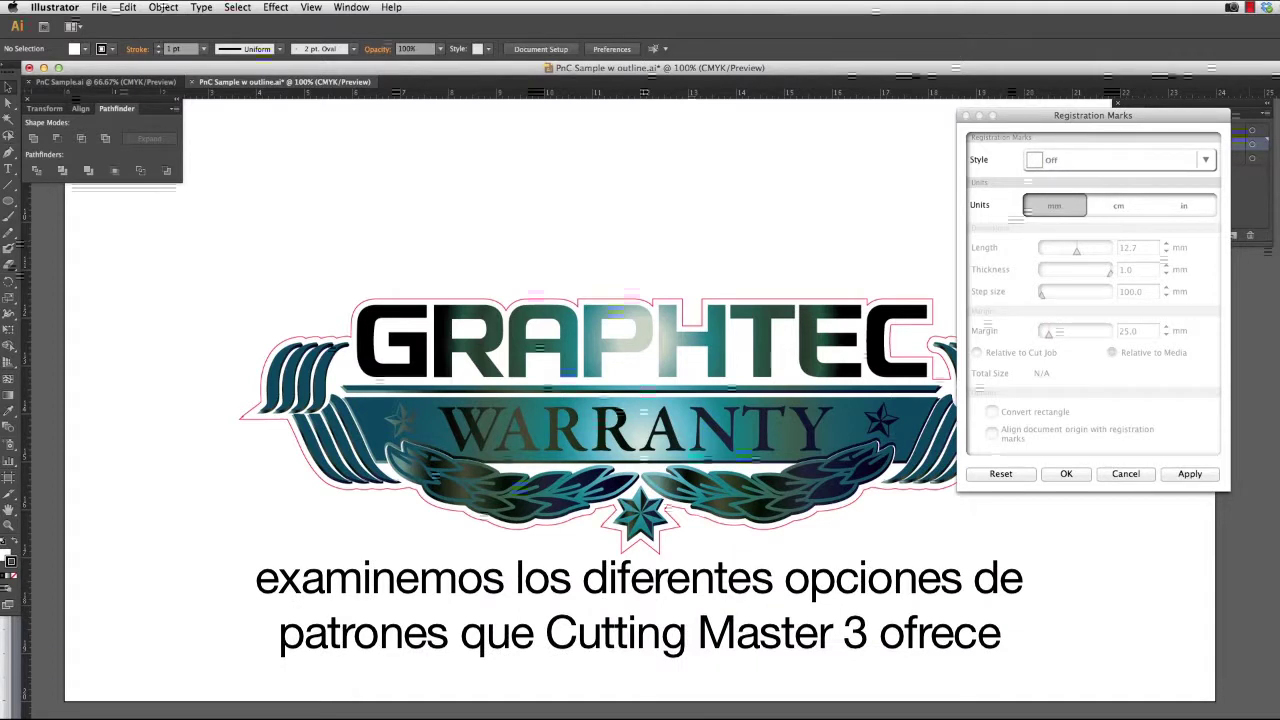
Step: Choose the 4 Marks, Type 2 style in inches, with a mark length of 0.787 in and thickness of 0.035 in
{"action": "left_click", "coordinate": [1208, 160]}
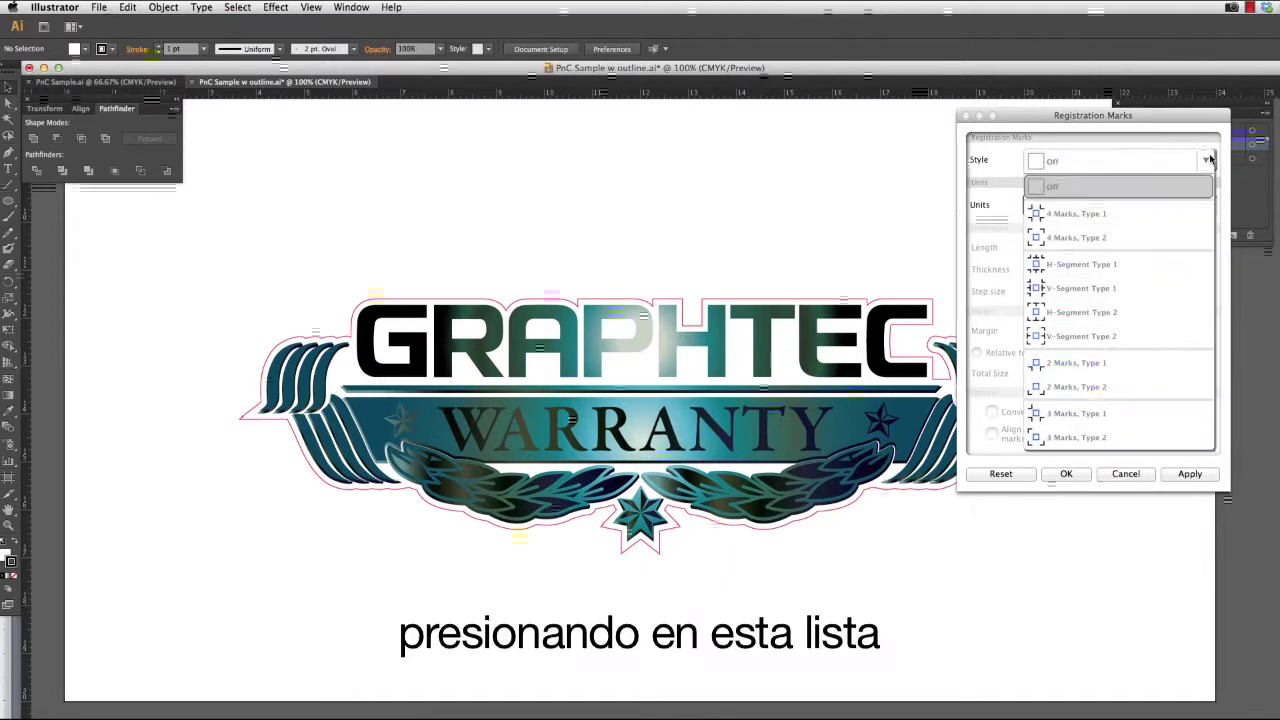
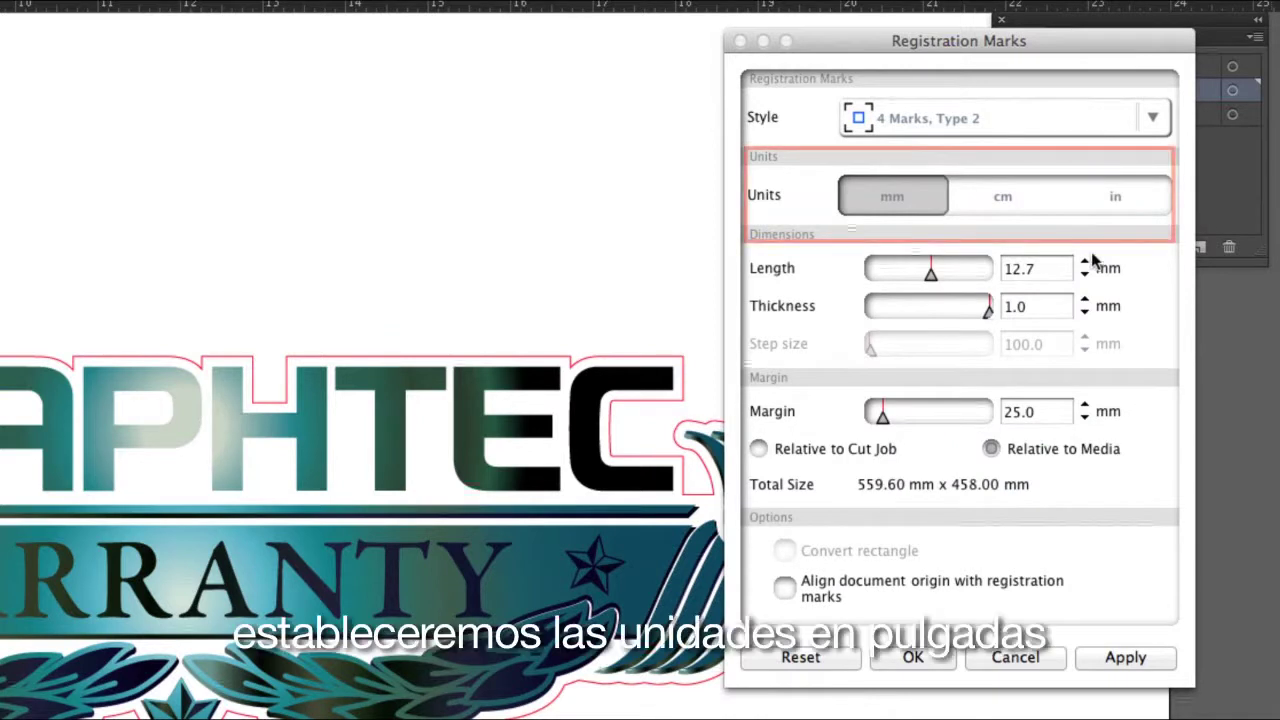
{"action": "left_click", "coordinate": [1119, 199]}
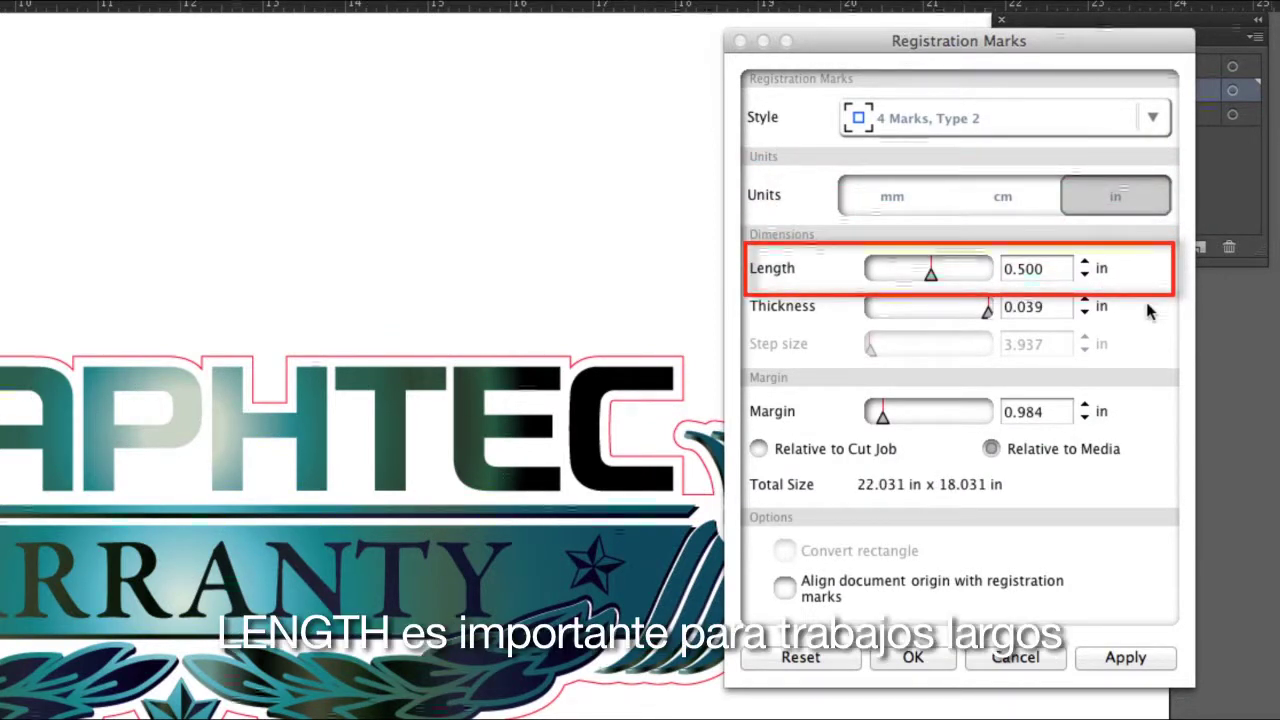
{"action": "left_click_drag", "start_coordinate": [930, 271], "coordinate": [989, 279]}
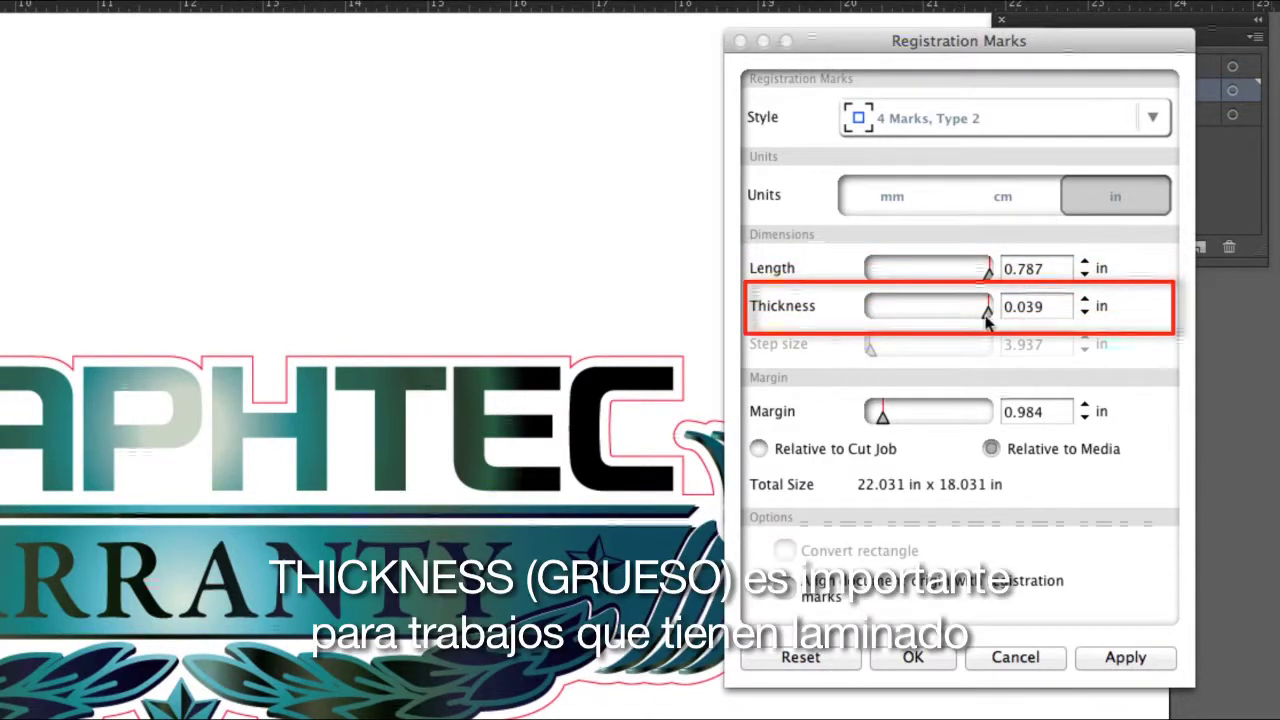
{"action": "left_click_drag", "start_coordinate": [931, 308], "coordinate": [973, 311]}
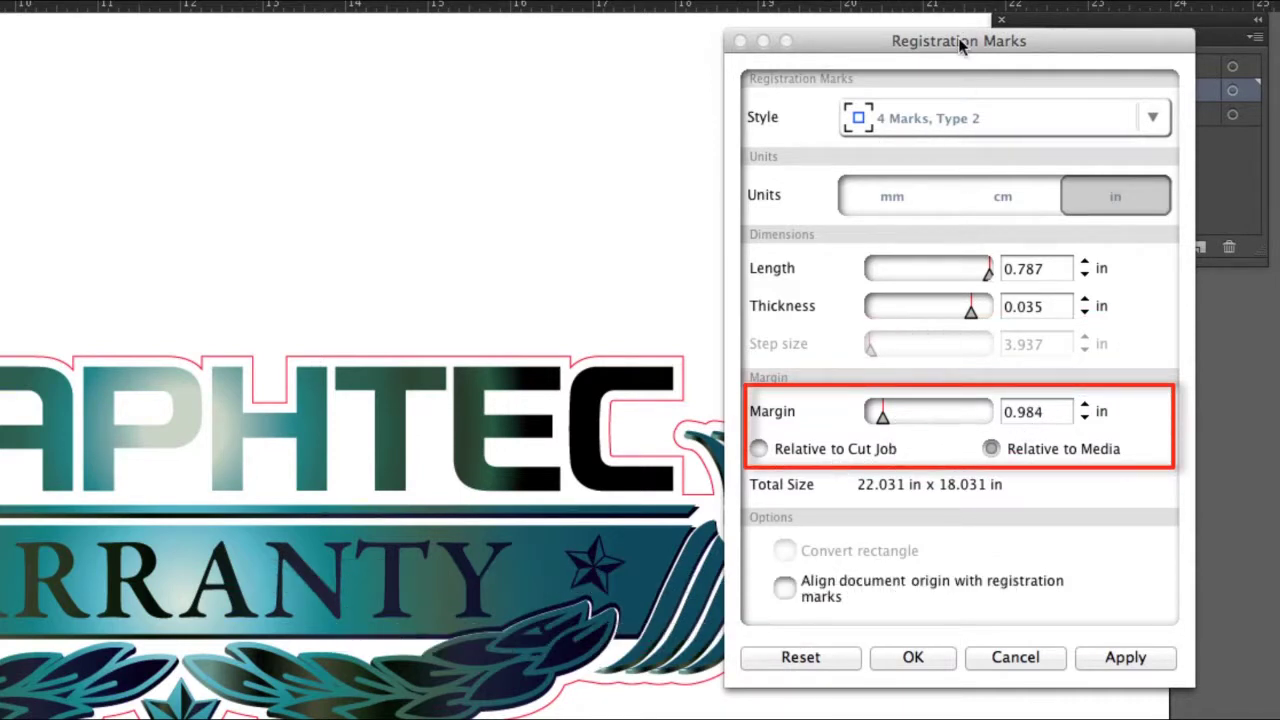
Step: Make the registration mark margin relative to the cut job and set it to 0.555 in
{"action": "left_click", "coordinate": [758, 451]}
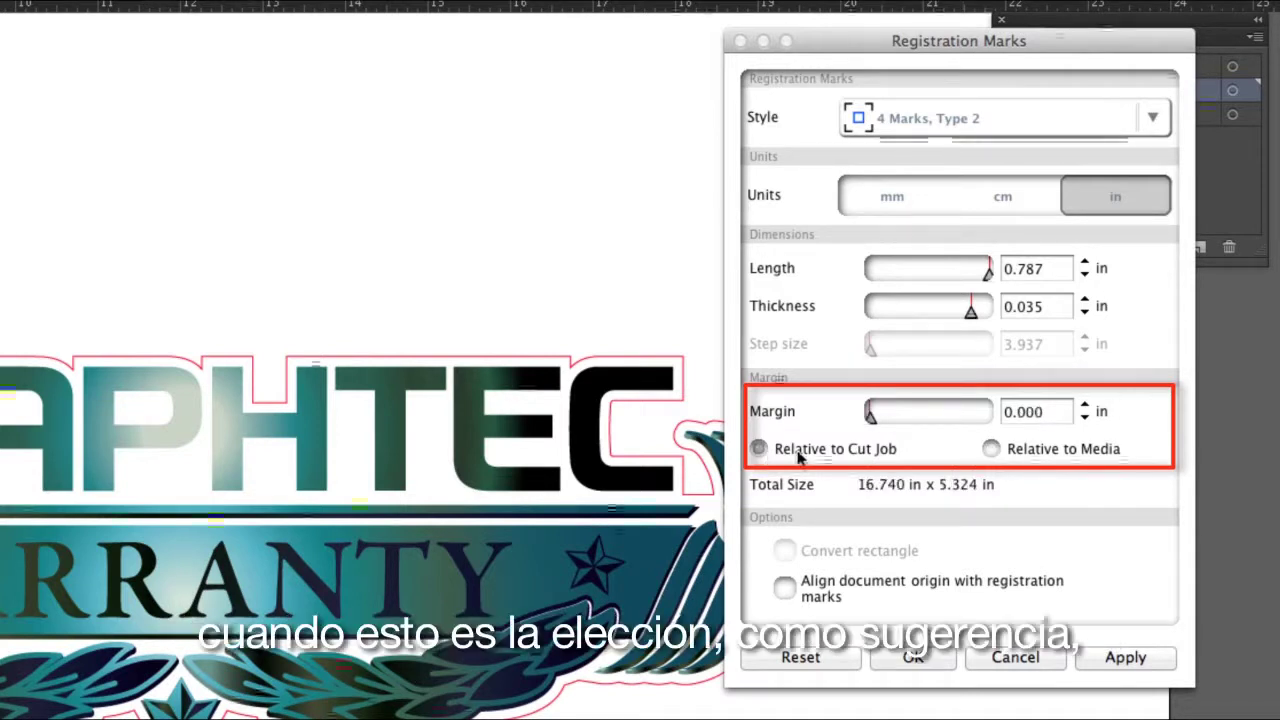
{"action": "left_click_drag", "start_coordinate": [870, 420], "coordinate": [875, 420]}
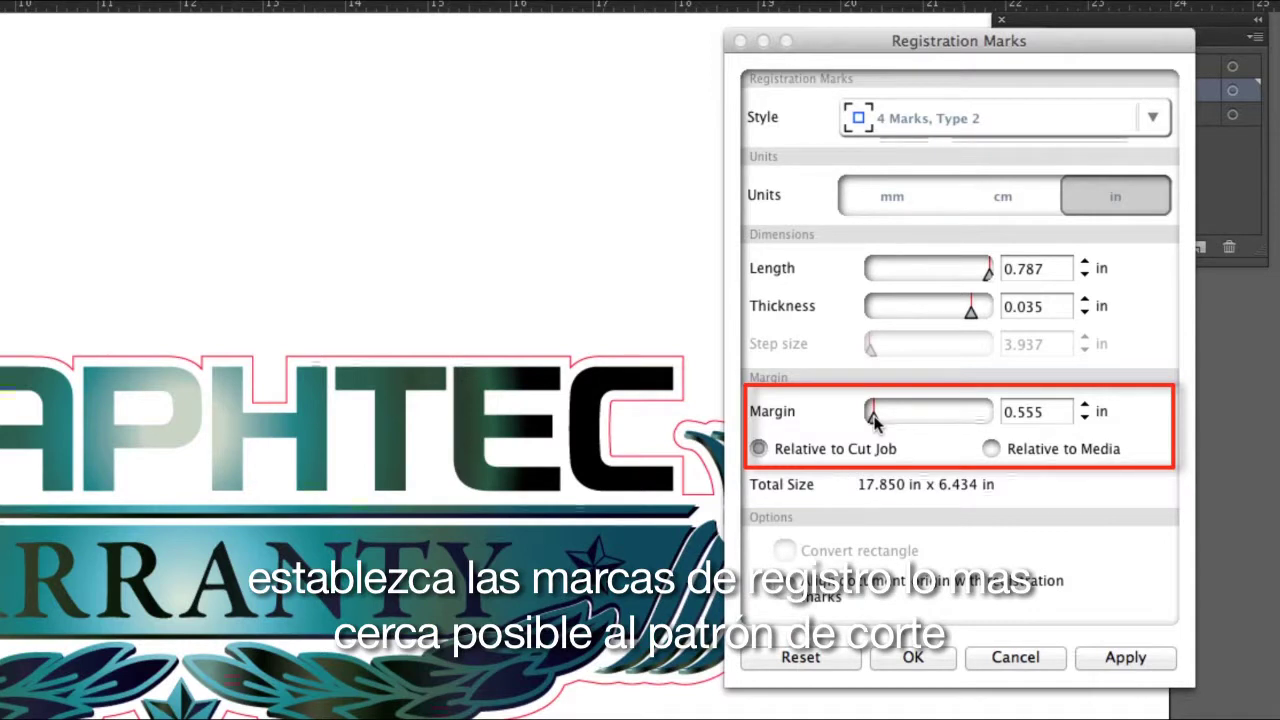
{"action": "left_click_drag", "start_coordinate": [875, 422], "coordinate": [874, 423]}
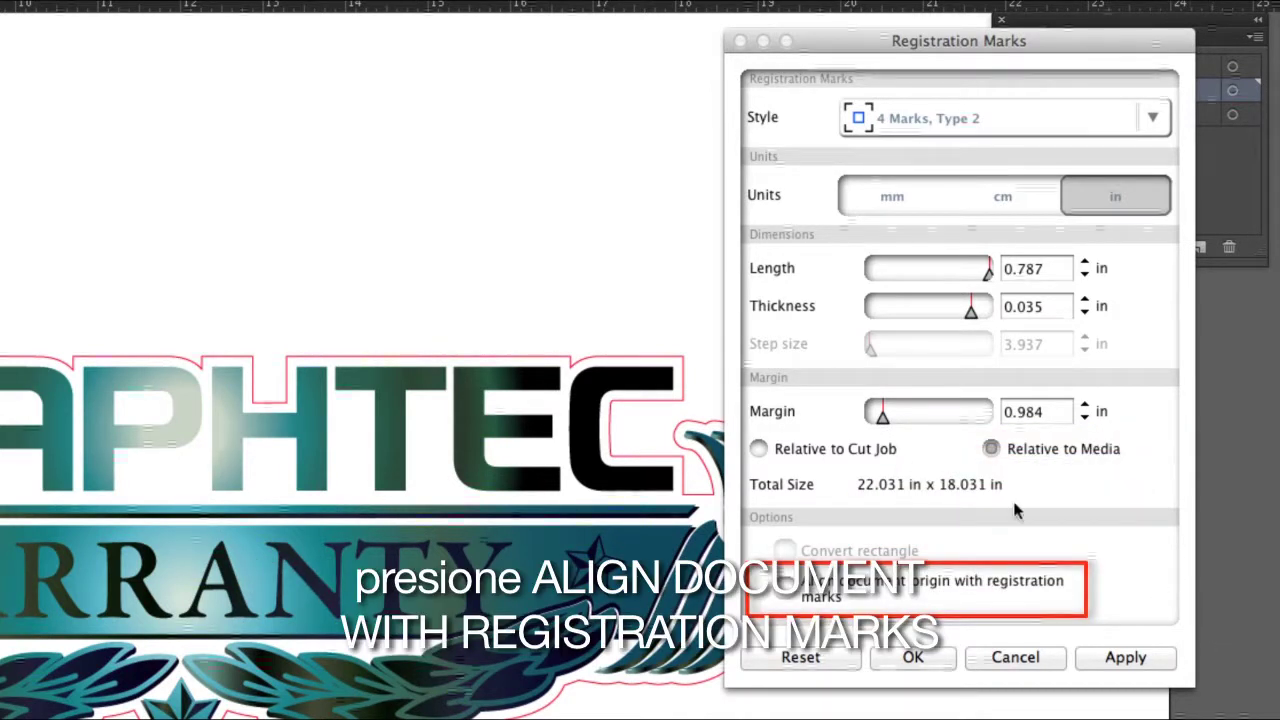
{"action": "left_click", "coordinate": [758, 449]}
{"action": "left_click", "coordinate": [783, 587]}
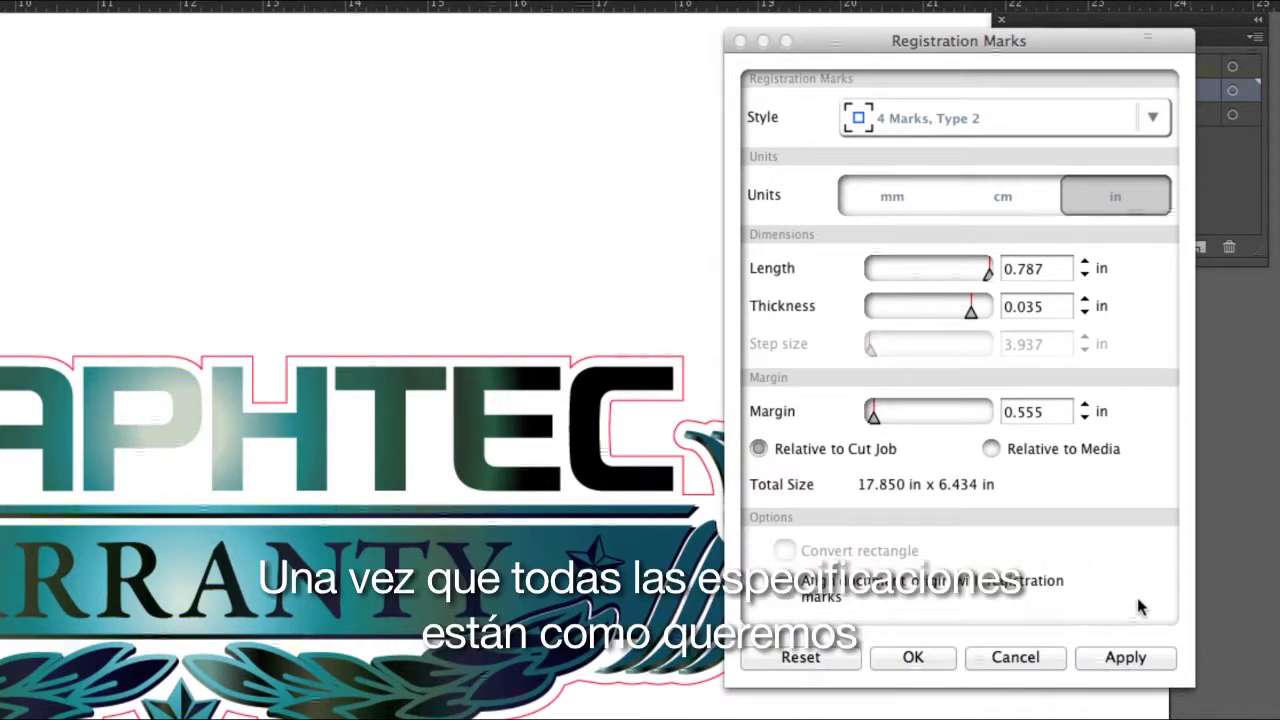
Step: Apply the registration marks, move the dialog to check them around the logo, and accept the settings
{"action": "left_click", "coordinate": [1128, 655]}
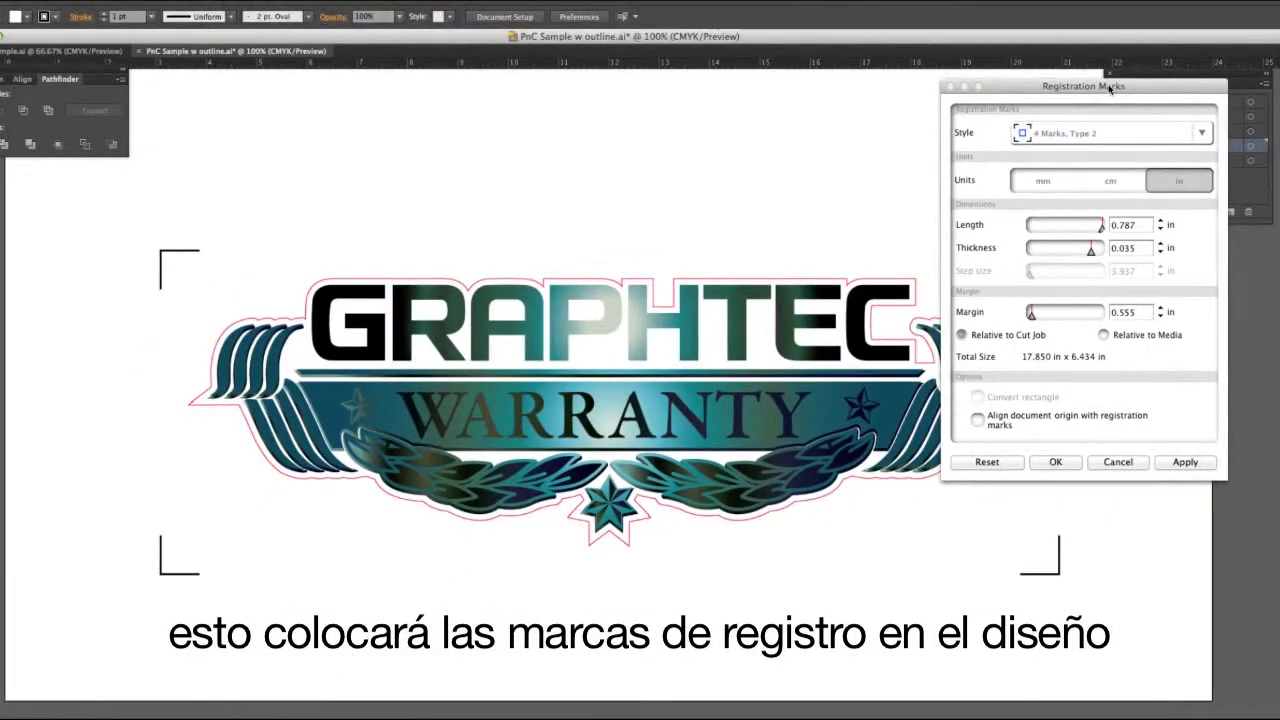
{"action": "left_click_drag", "start_coordinate": [1109, 88], "coordinate": [645, 119]}
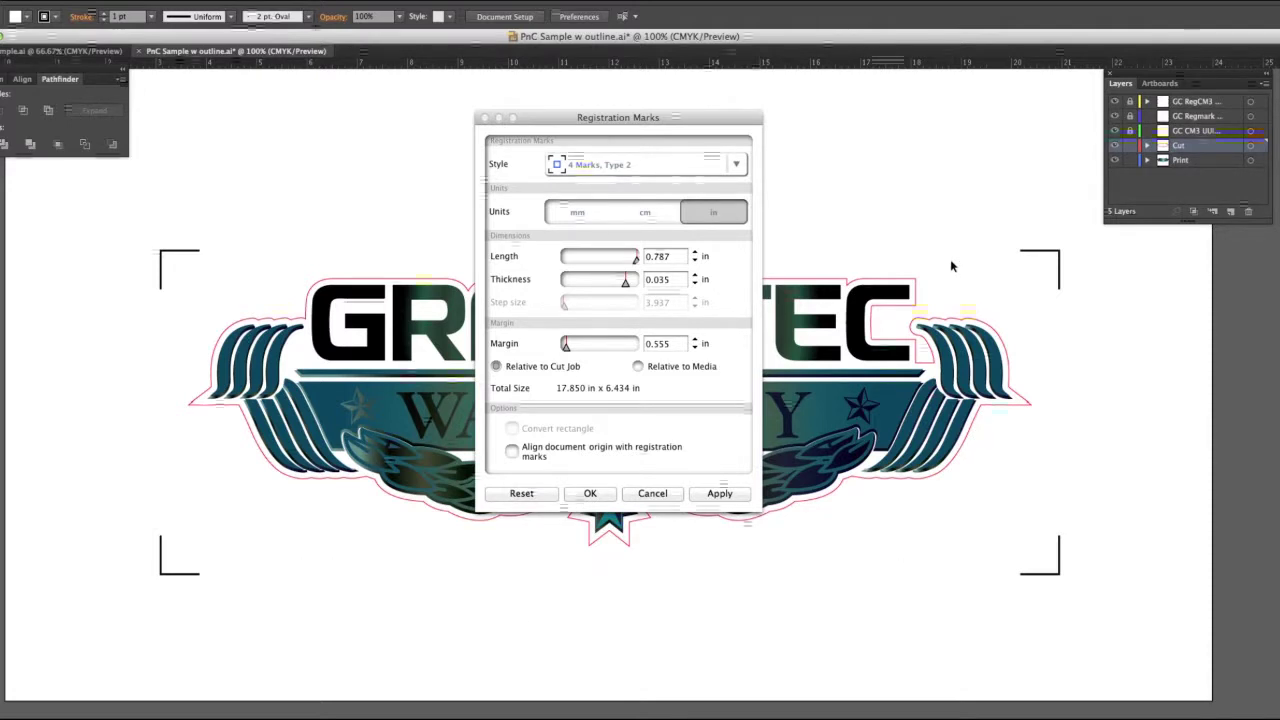
{"action": "left_click", "coordinate": [590, 493]}
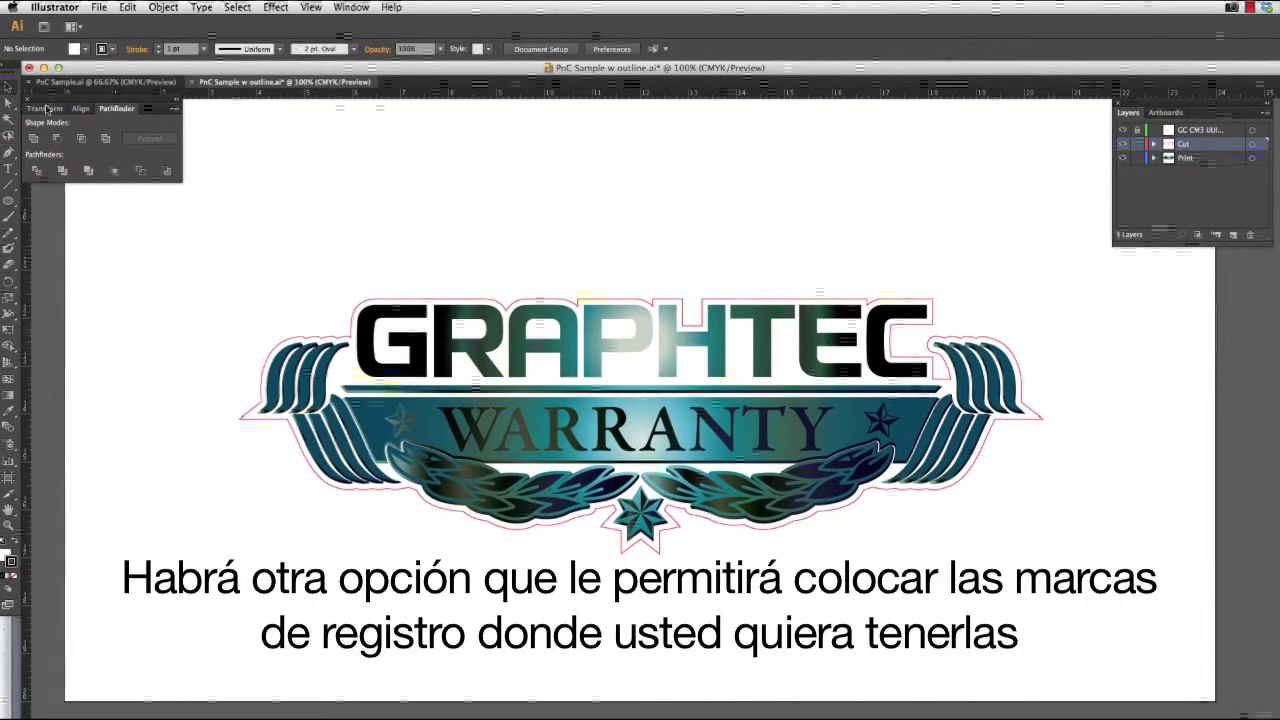
Step: Close the Pathfinder panel, show the guides, and draw a rectangle about 17.52 by 6.77 in around the logo along them
{"action": "left_click", "coordinate": [29, 101]}
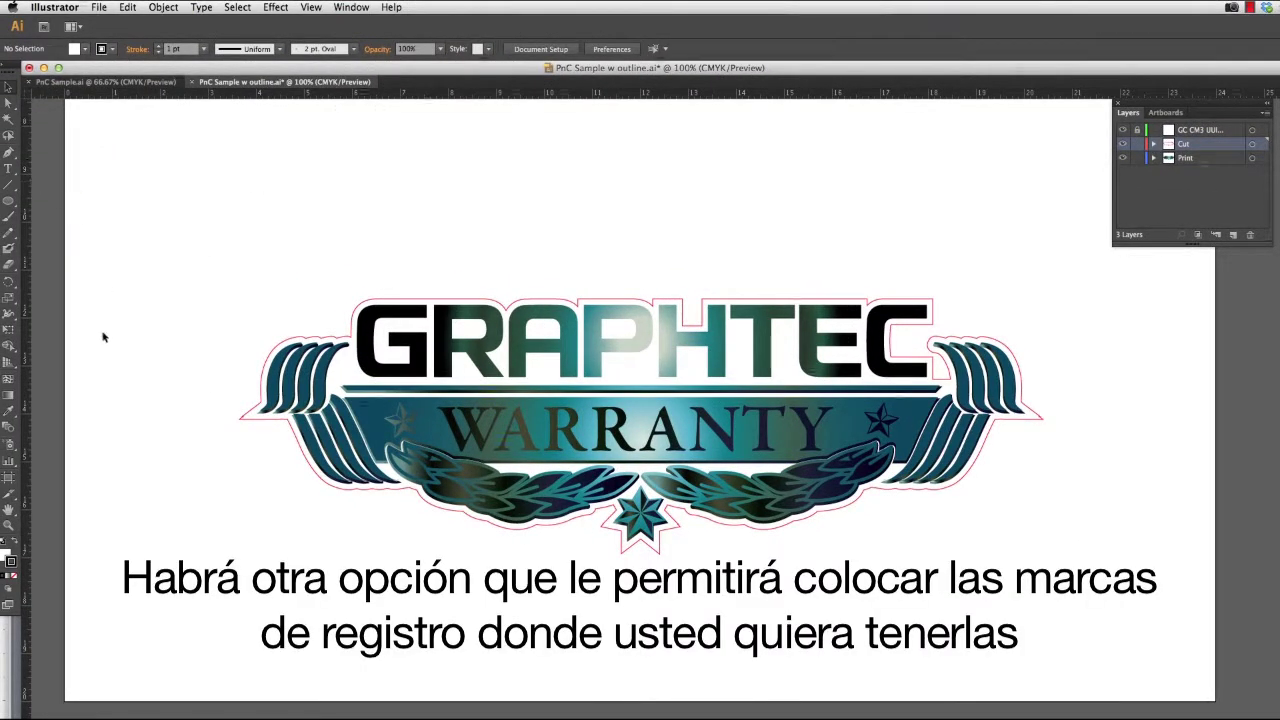
{"action": "scroll", "coordinate": [102, 360], "scroll_direction": "up", "scroll_amount": 1}
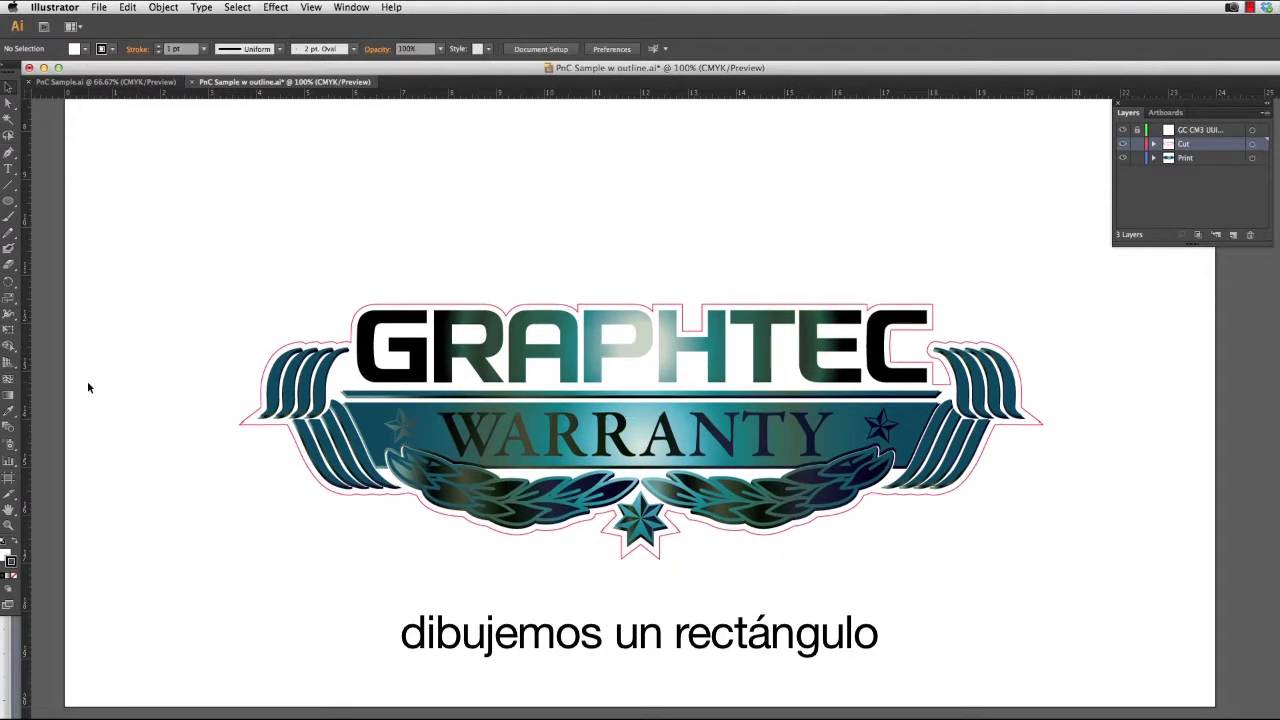
{"action": "key", "text": "super+semicolon"}
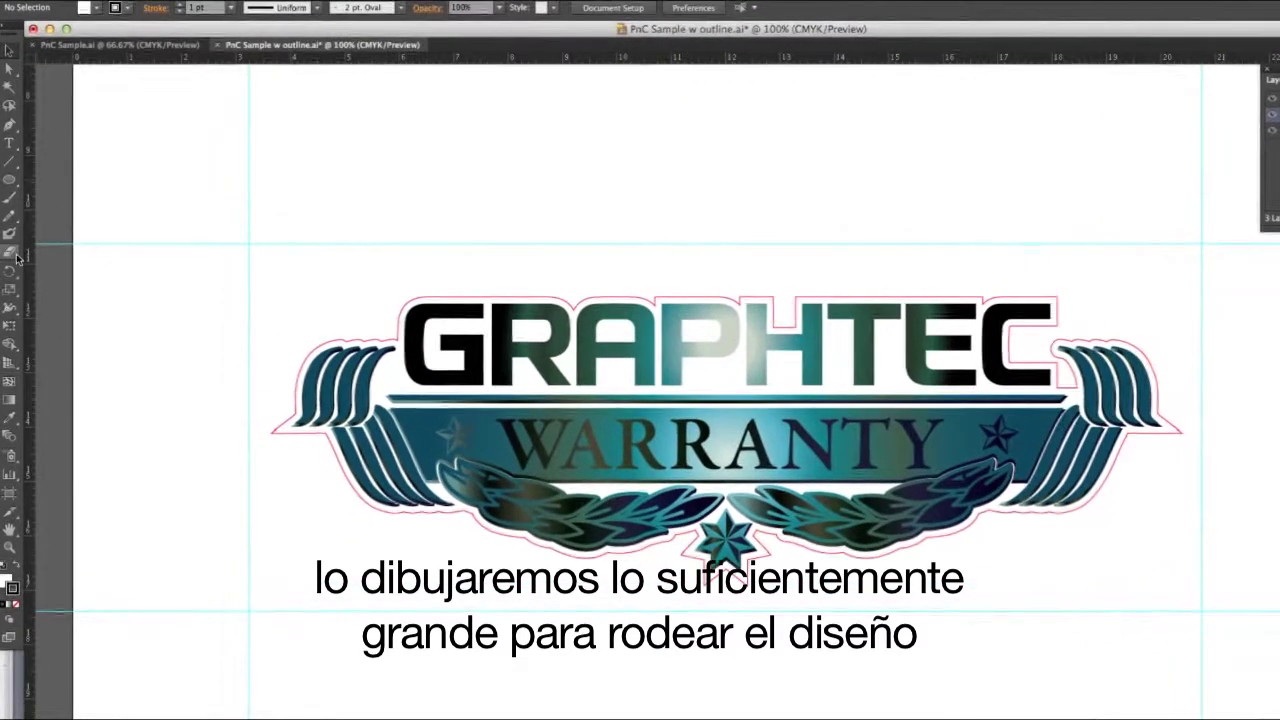
{"action": "left_click_drag", "start_coordinate": [10, 180], "coordinate": [44, 186]}
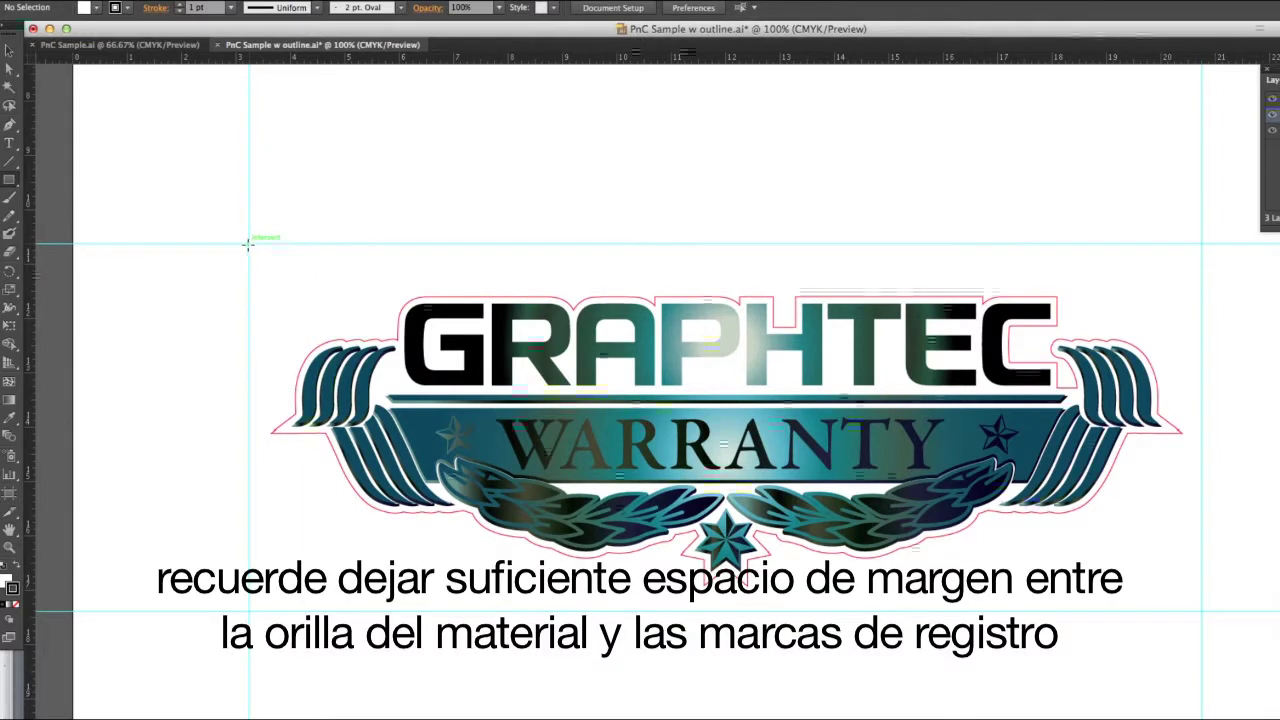
{"action": "left_click_drag", "start_coordinate": [248, 244], "coordinate": [640, 484]}
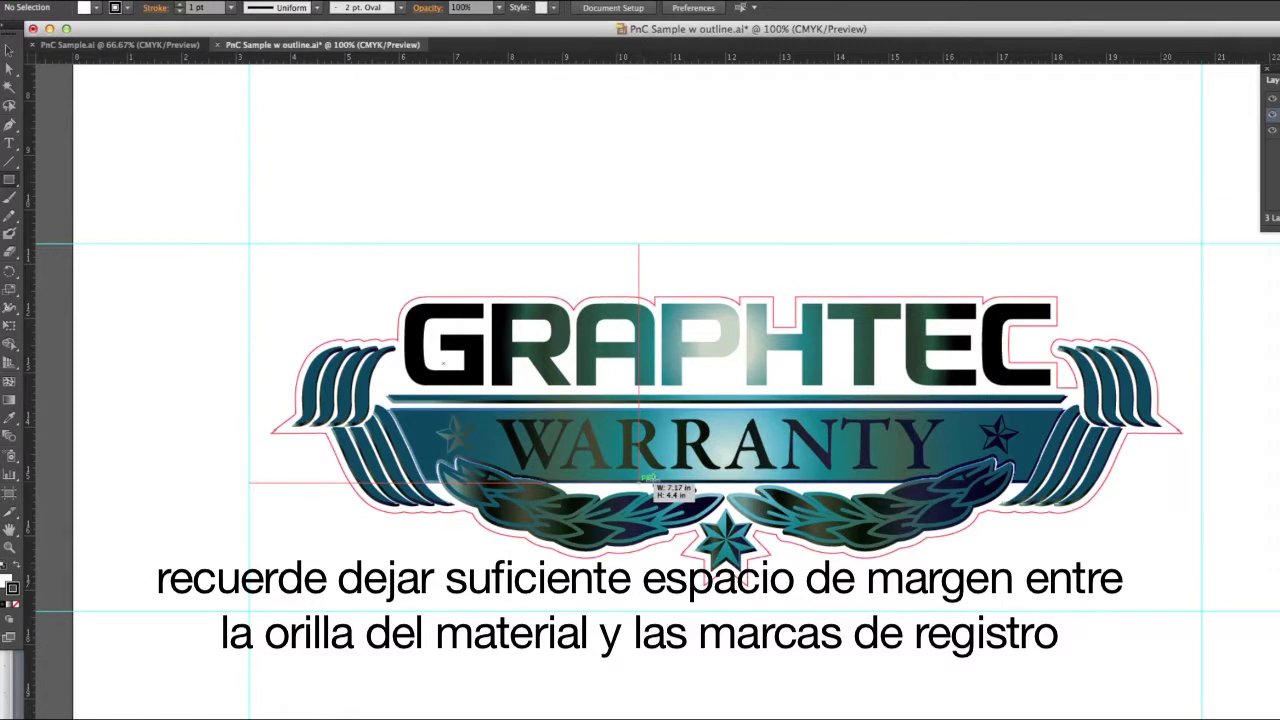
{"action": "left_click_drag", "start_coordinate": [640, 484], "coordinate": [1200, 609]}
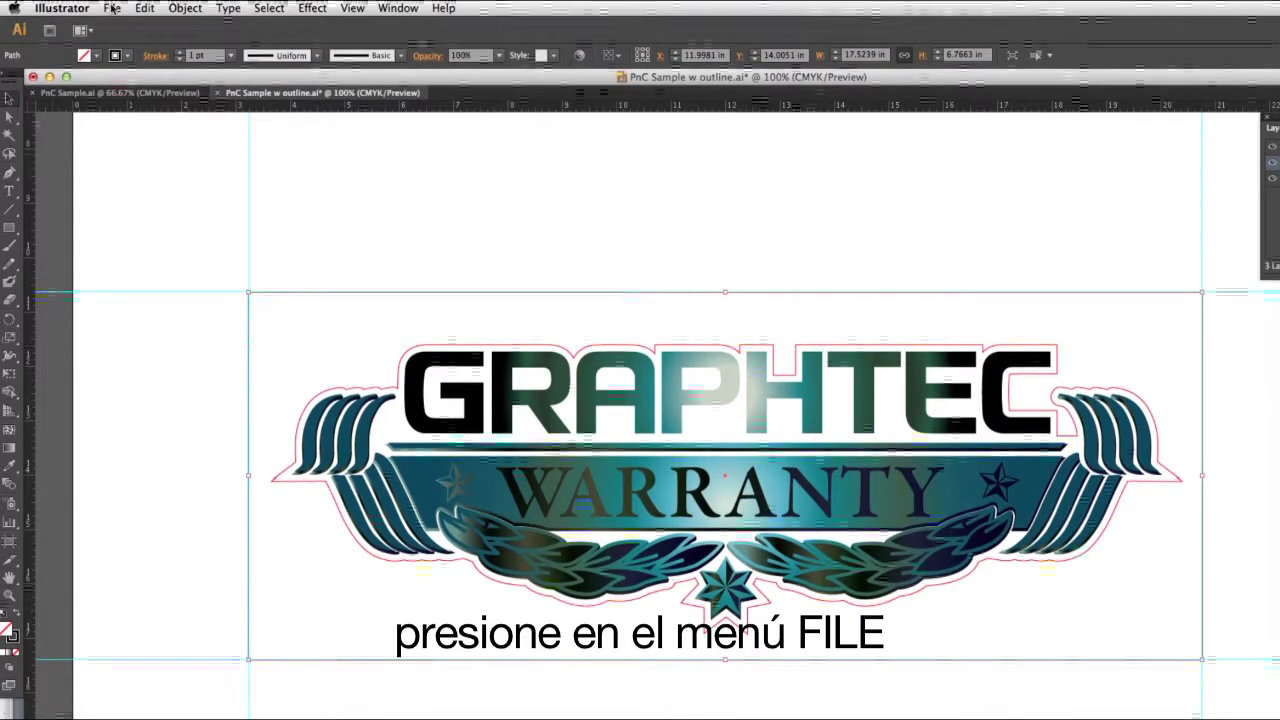
Step: Convert the selected rectangle around the logo into Cutting Master 3 registration marks
{"action": "left_click", "coordinate": [112, 8]}
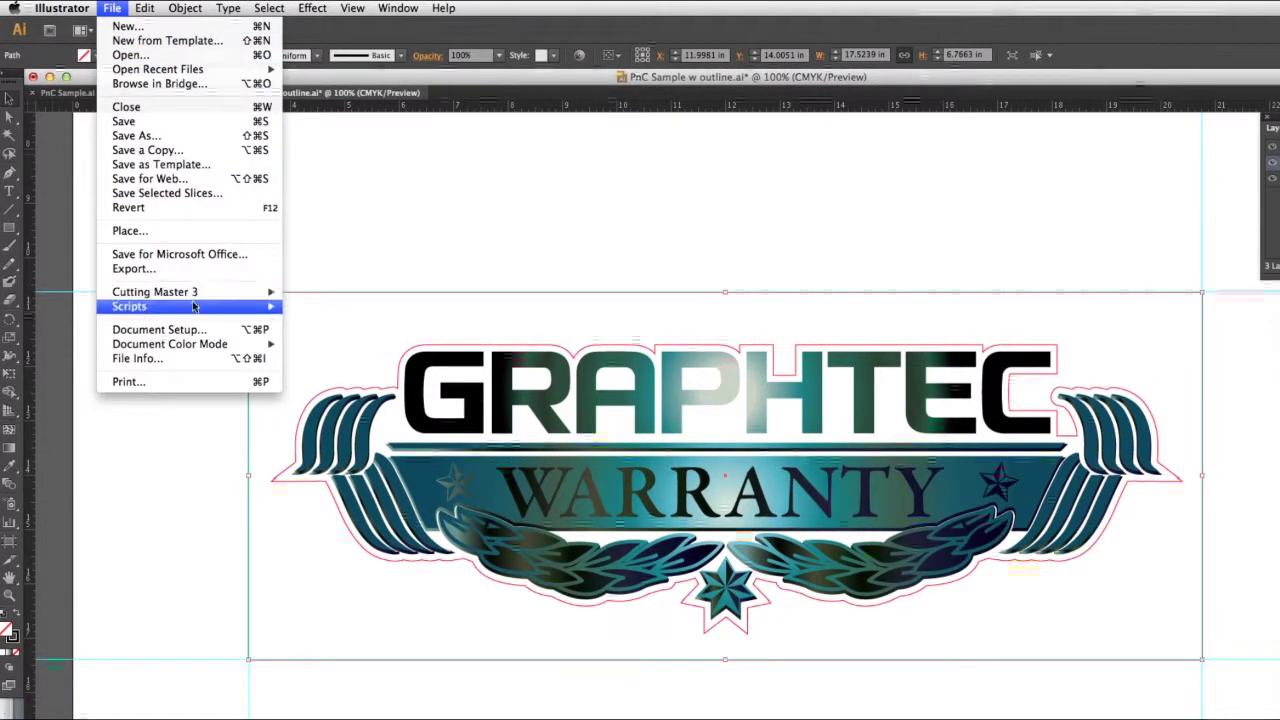
{"action": "mouse_move", "coordinate": [207, 298]}
{"action": "left_click", "coordinate": [303, 308]}
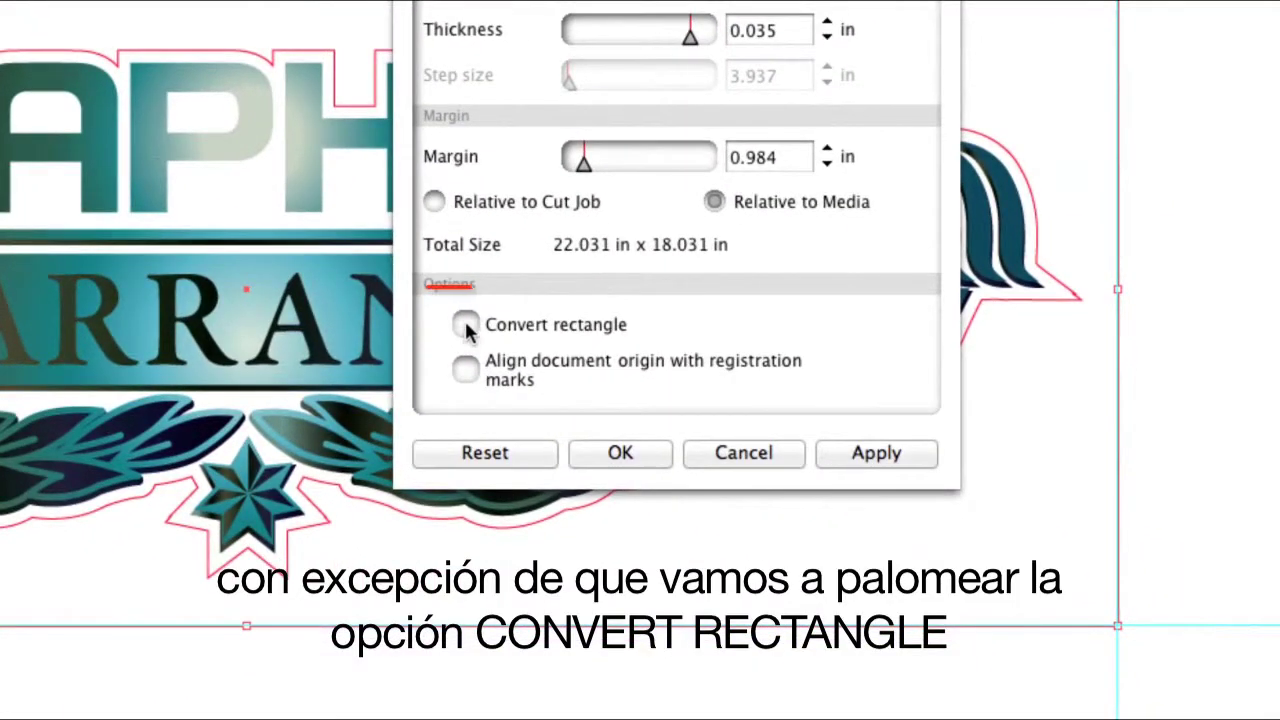
{"action": "left_click", "coordinate": [466, 325]}
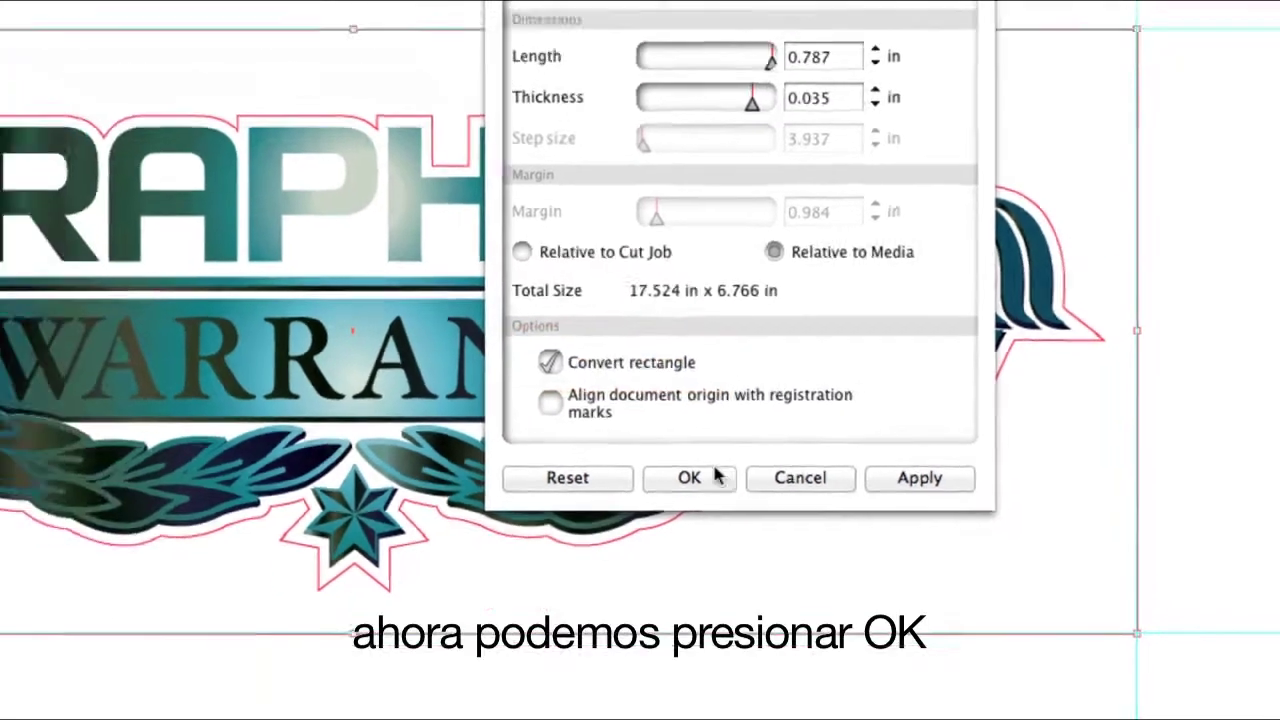
{"action": "left_click", "coordinate": [640, 453]}
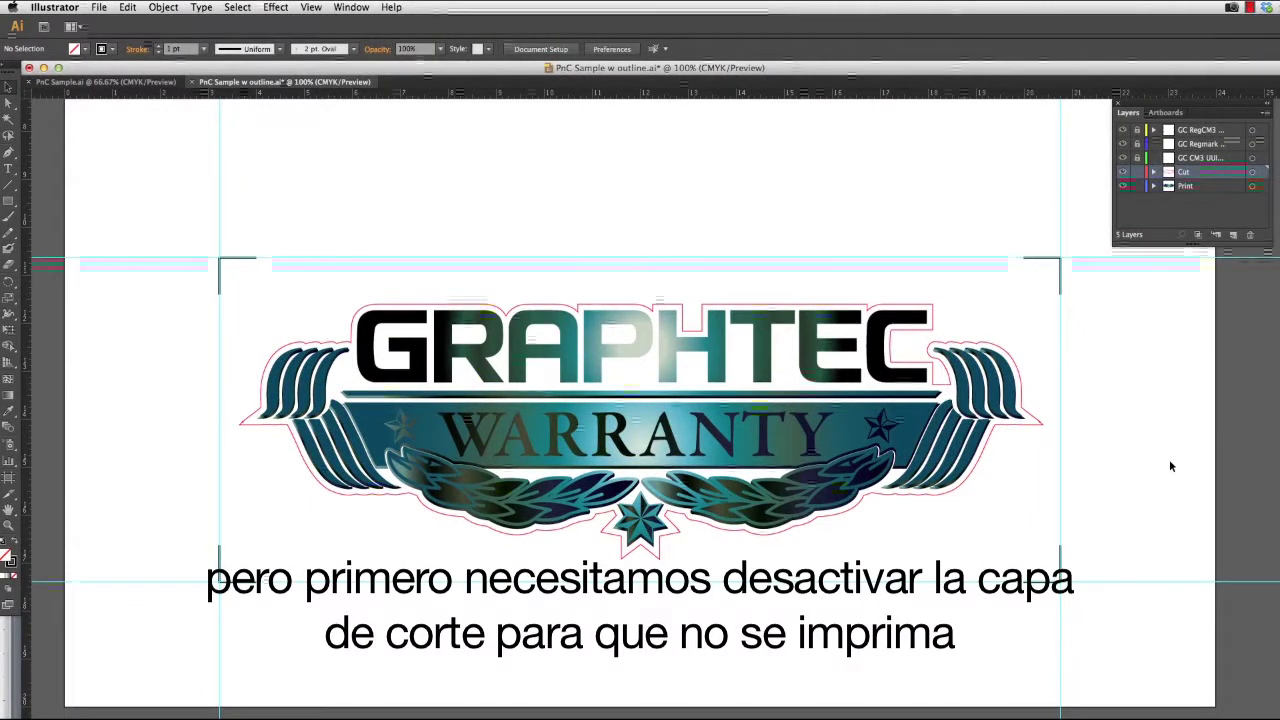
Step: Hide the Cut layer for printing and turn its visibility back on for cutting
{"action": "left_click", "coordinate": [1123, 174]}
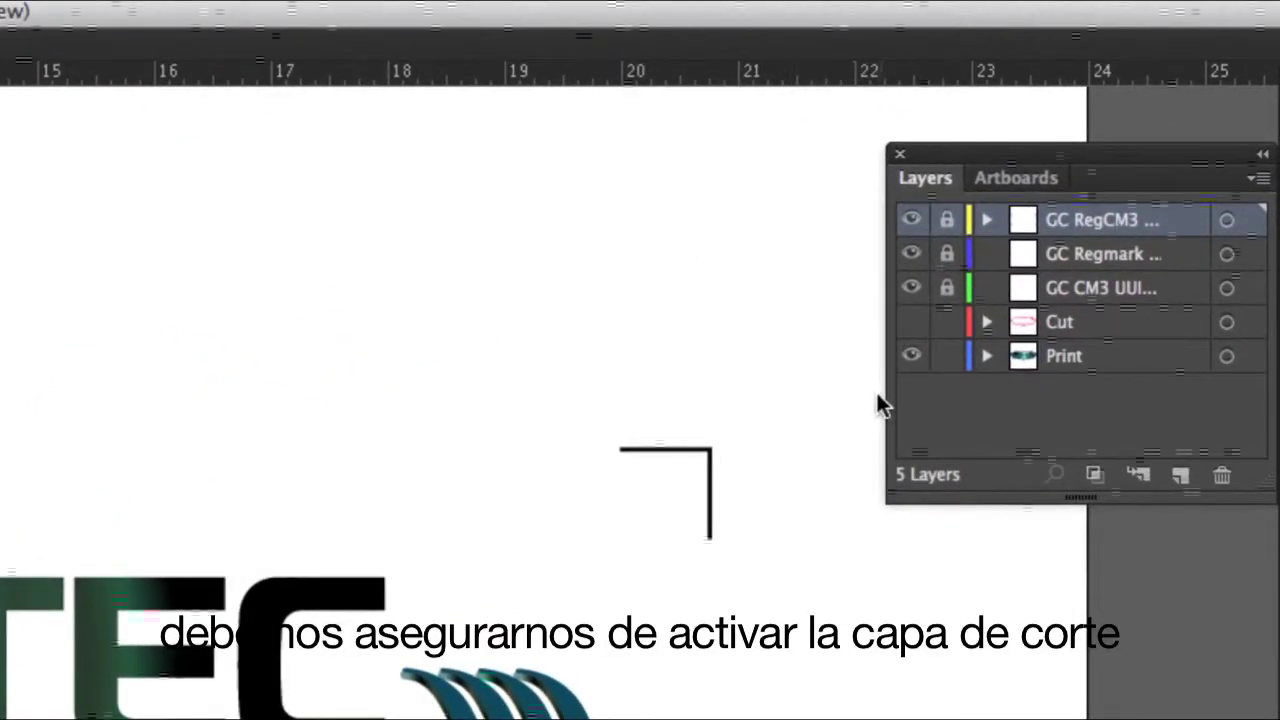
{"action": "left_click", "coordinate": [914, 323]}
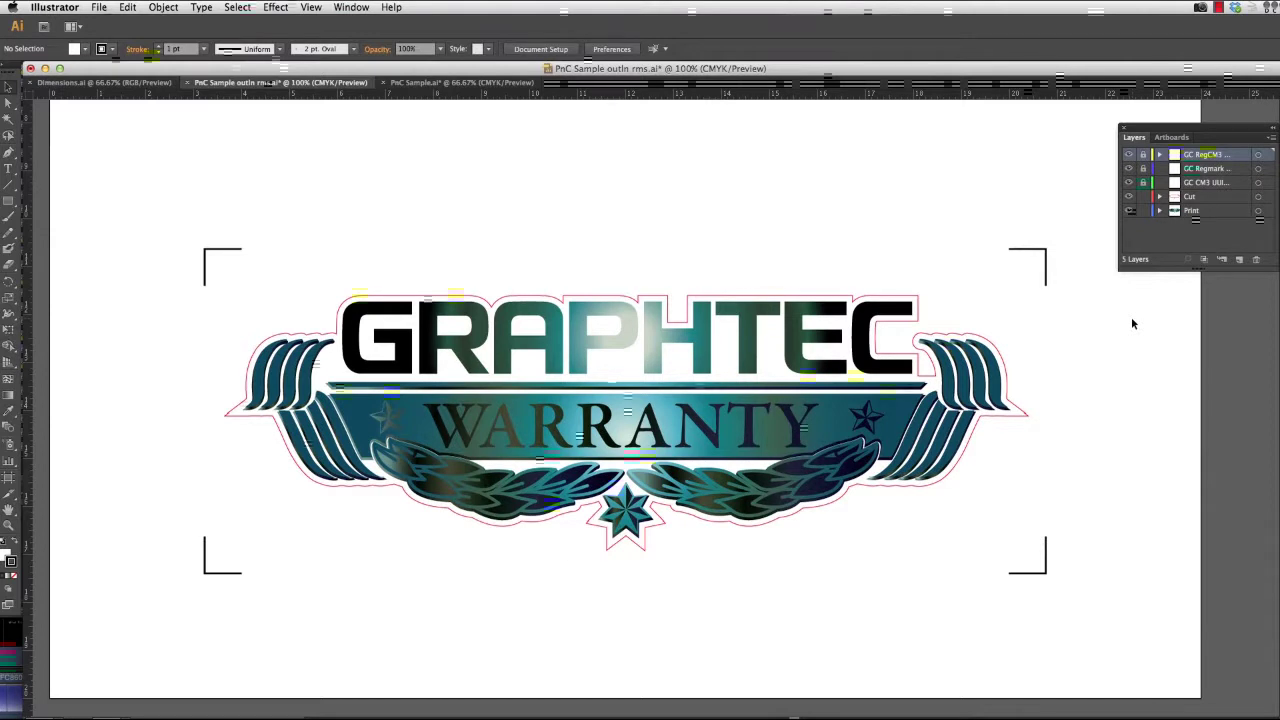
Step: Send the design to Cutting Master 3 and show the connected cutter's settings
{"action": "left_click", "coordinate": [99, 8]}
{"action": "mouse_move", "coordinate": [171, 259]}
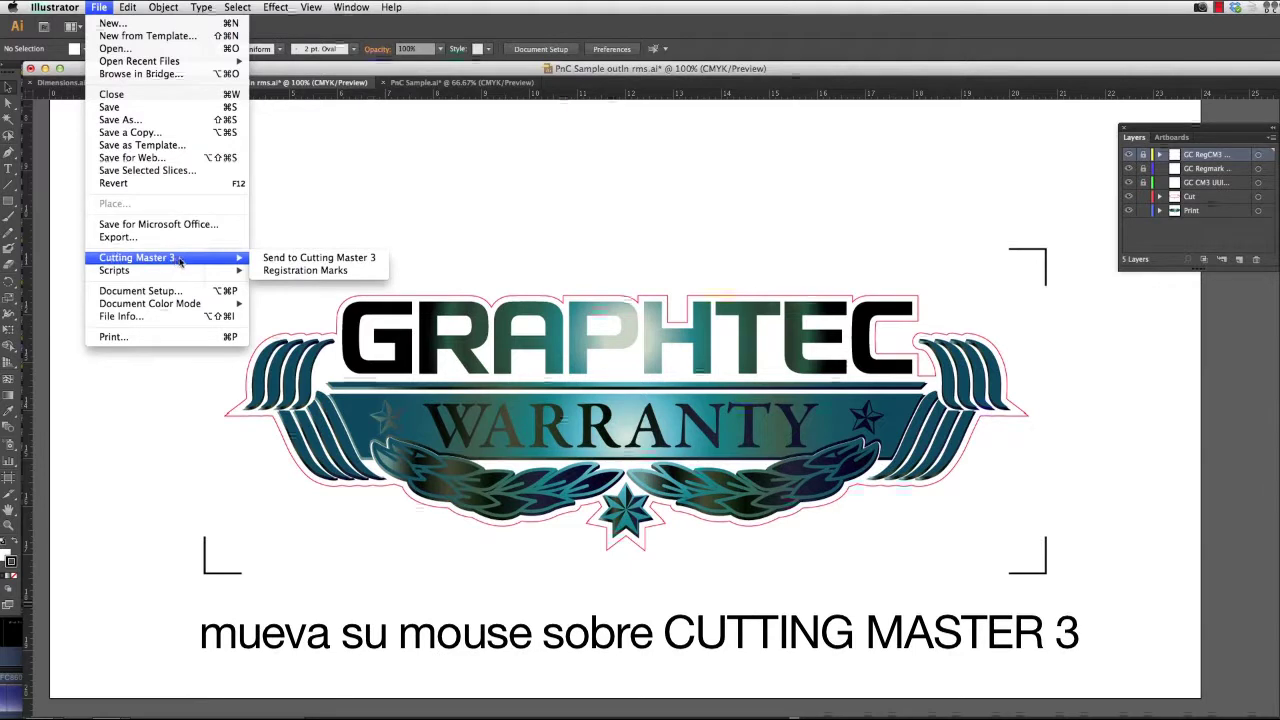
{"action": "left_click", "coordinate": [300, 258]}
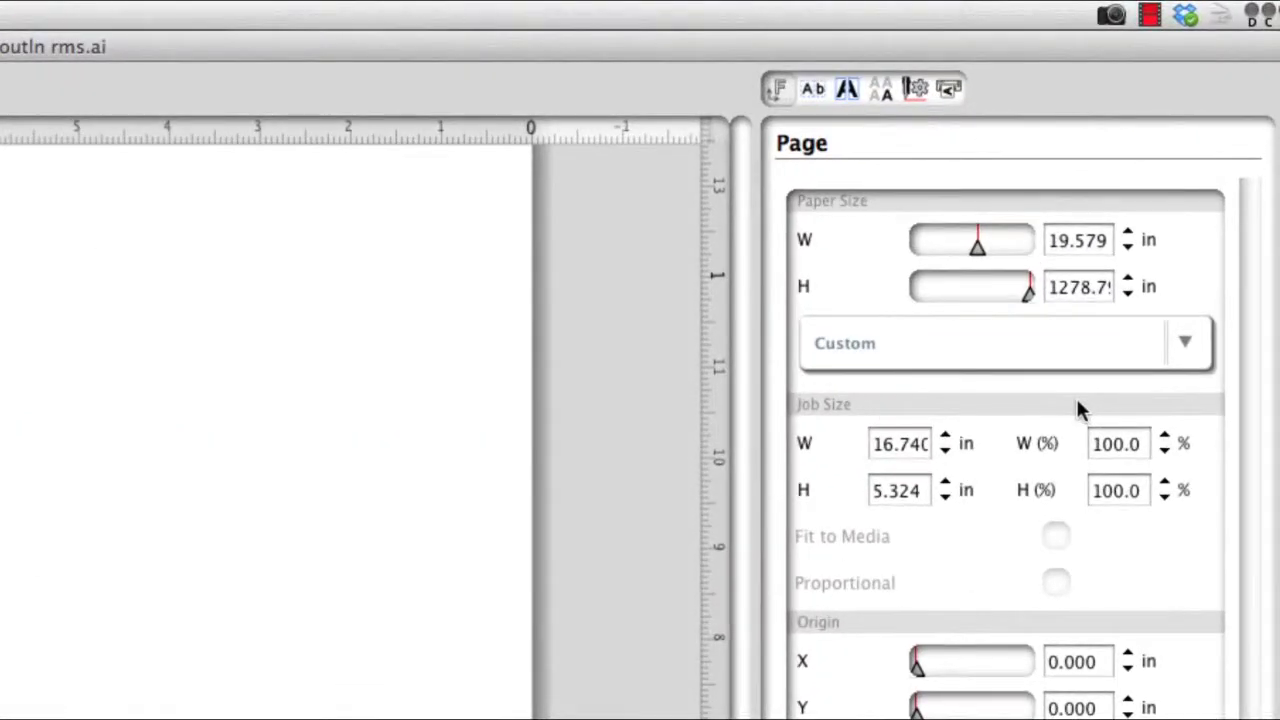
{"action": "left_click", "coordinate": [948, 90]}
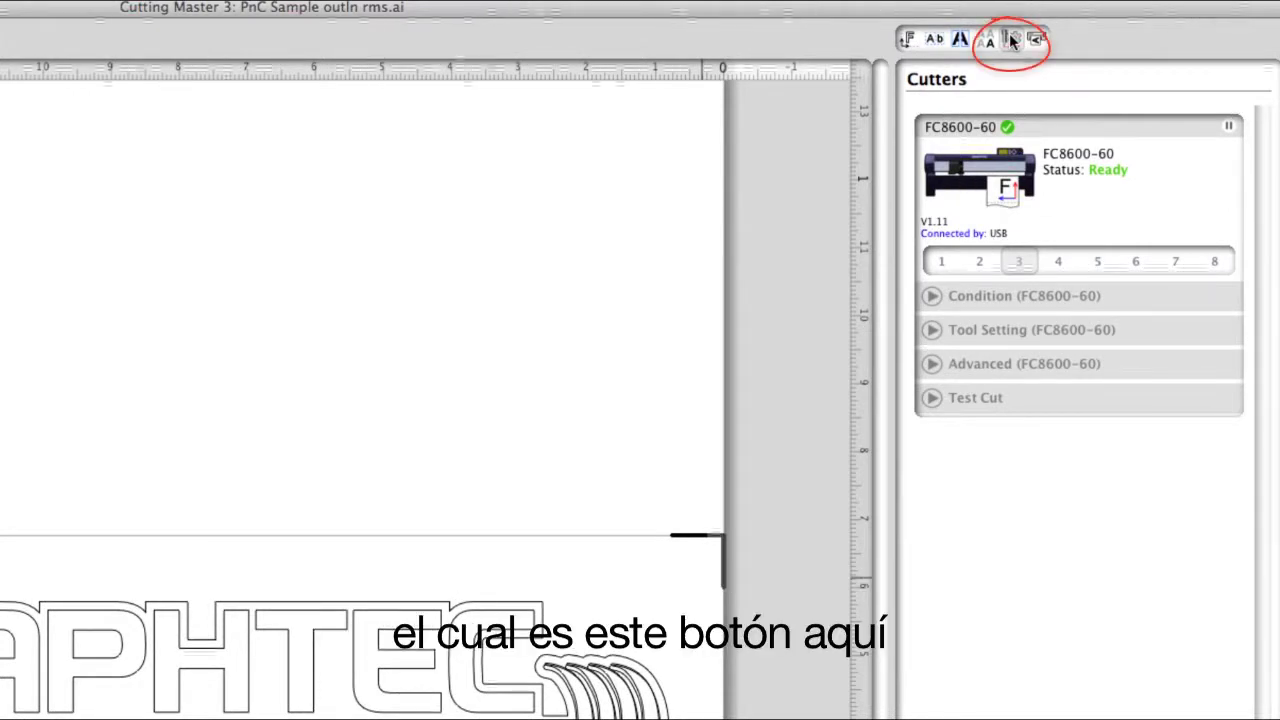
Step: Set the cut job conditions by layer, exclude the Print layer, and send the job to the cutter
{"action": "left_click", "coordinate": [1012, 38]}
{"action": "left_click", "coordinate": [1177, 155]}
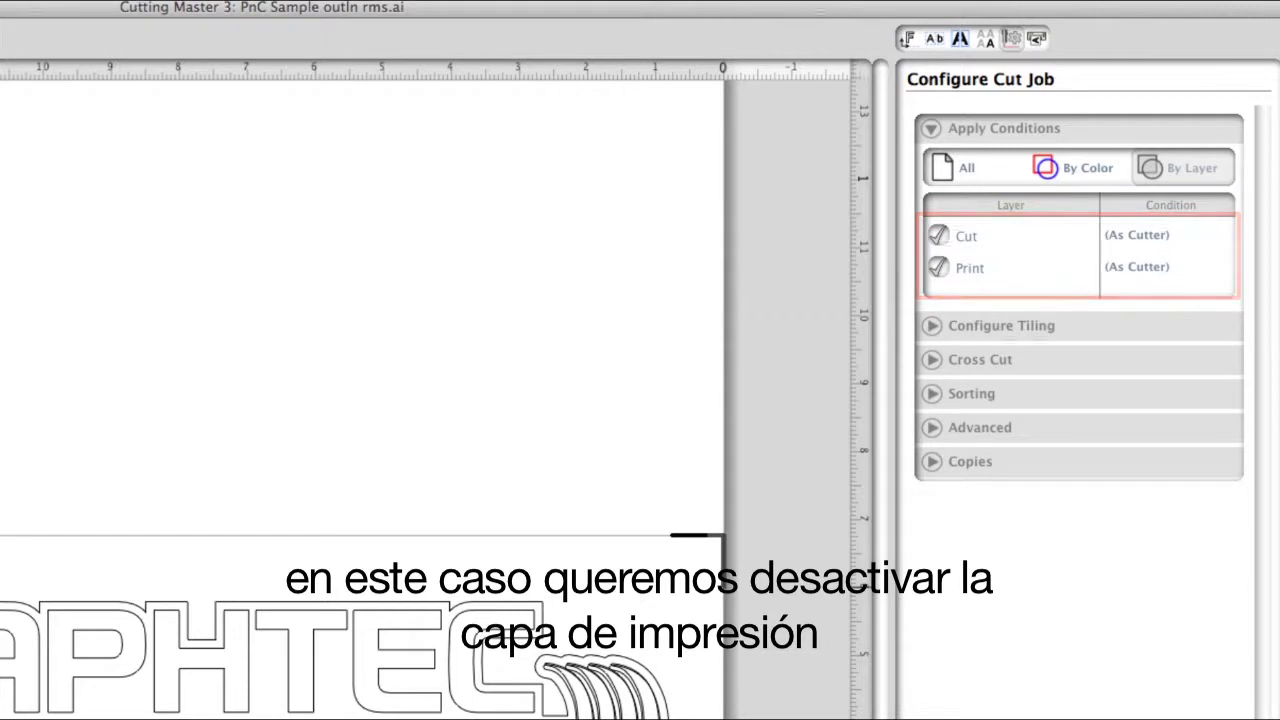
{"action": "left_click", "coordinate": [937, 271]}
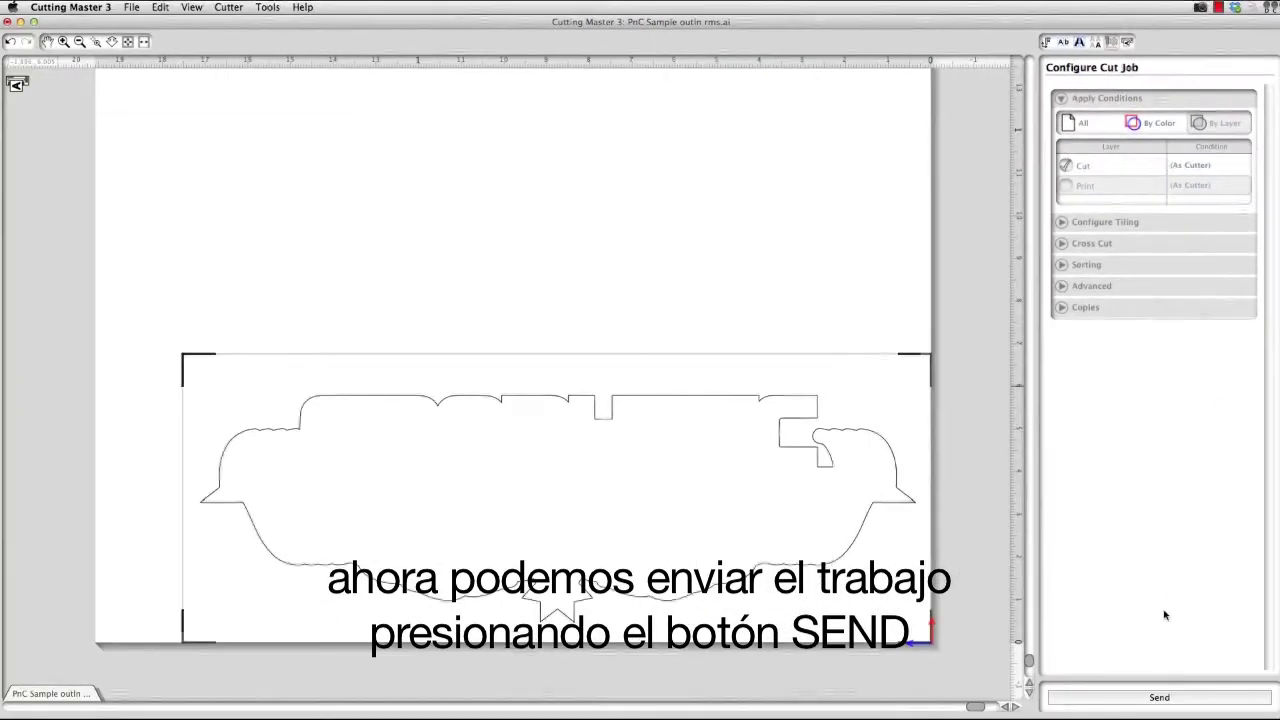
{"action": "left_click", "coordinate": [1157, 698]}
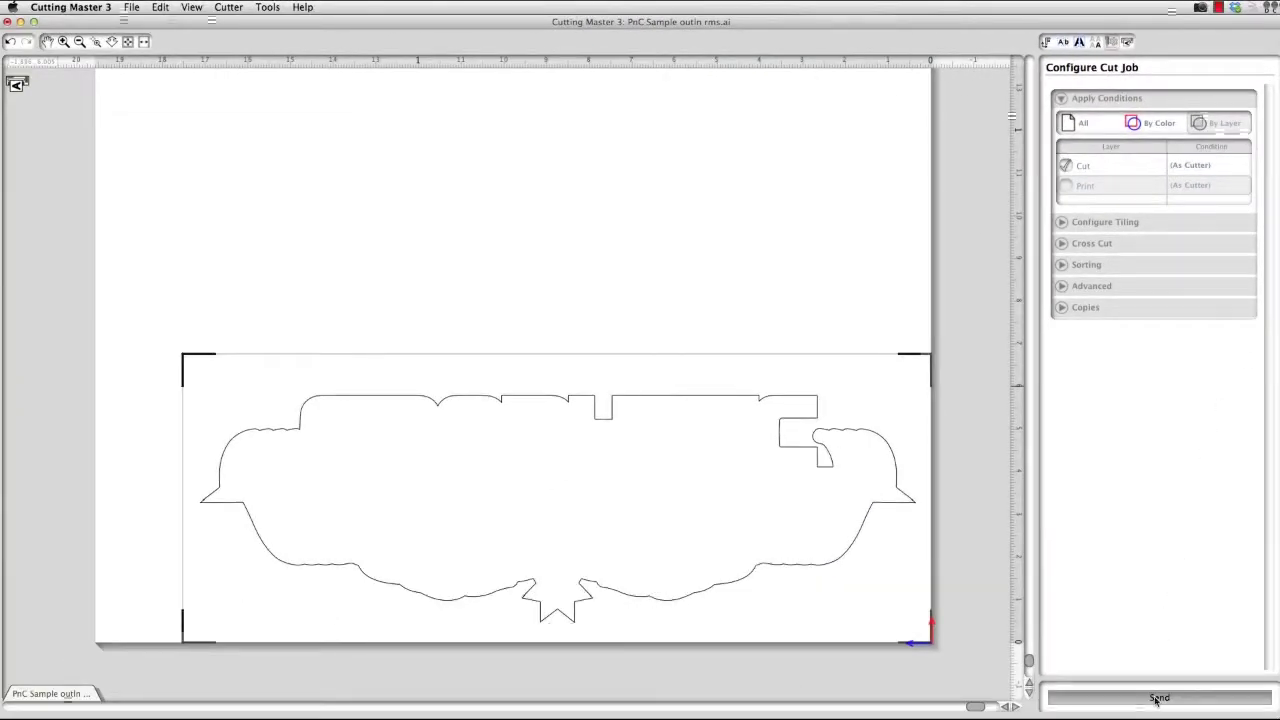